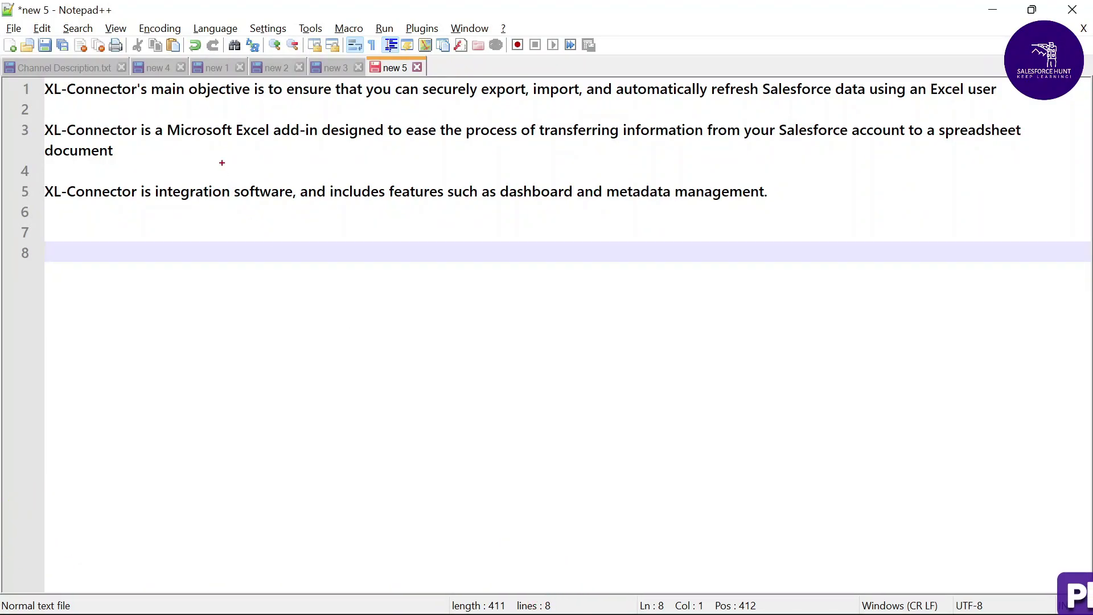
drag(54, 100, 320, 102)
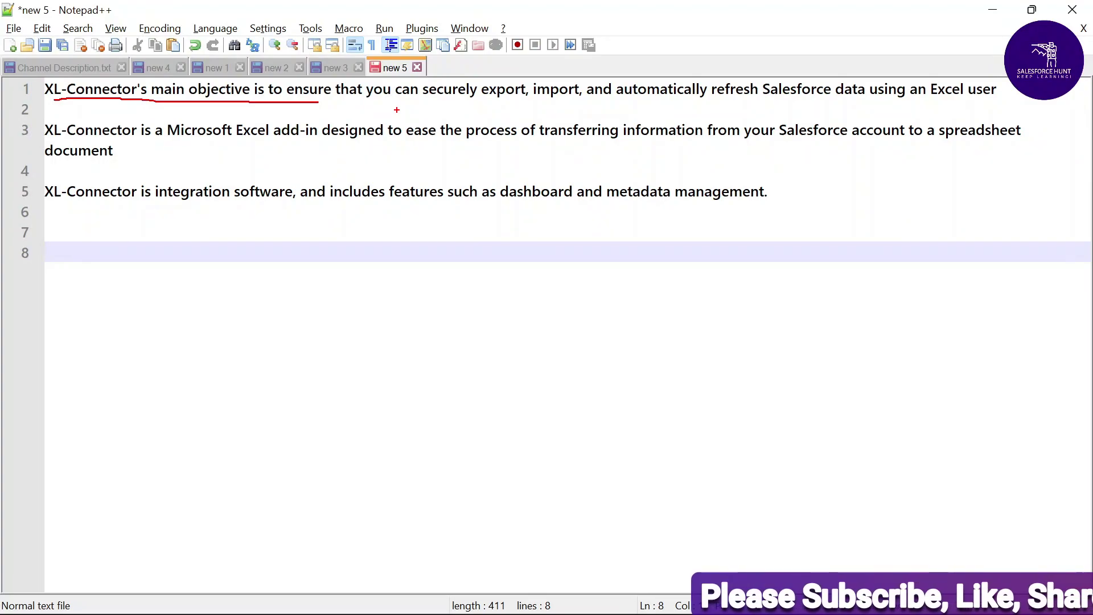
mouse_move(548, 102)
mouse_down()
mouse_move(948, 108)
mouse_move(1028, 97)
mouse_up()
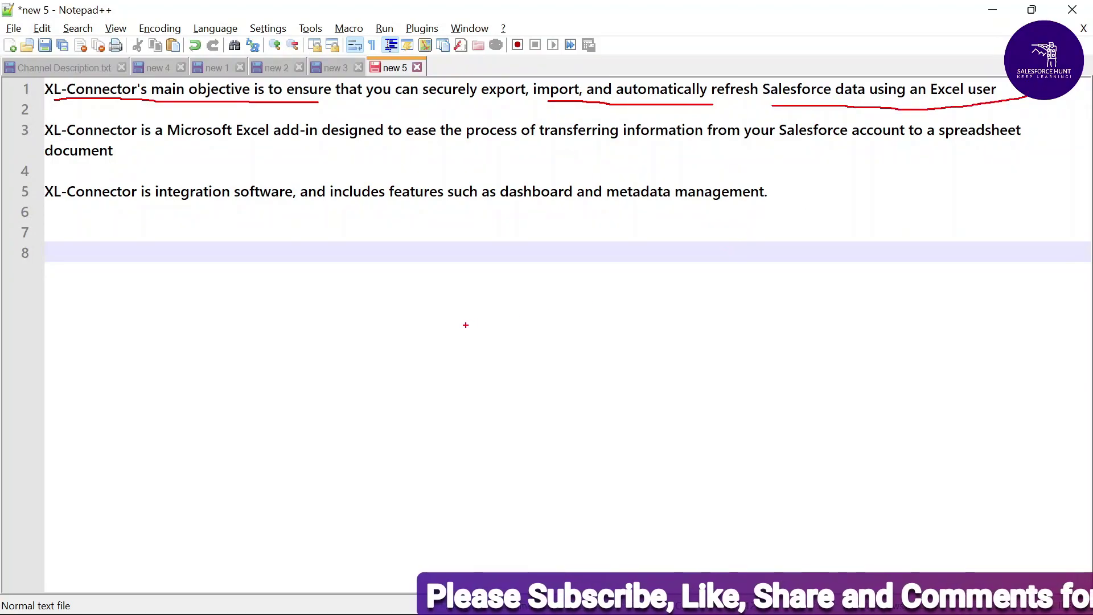
mouse_move(458, 288)
mouse_down()
mouse_move(460, 428)
mouse_move(580, 430)
mouse_move(589, 306)
mouse_move(531, 283)
mouse_move(459, 294)
mouse_move(510, 312)
mouse_move(594, 306)
mouse_up()
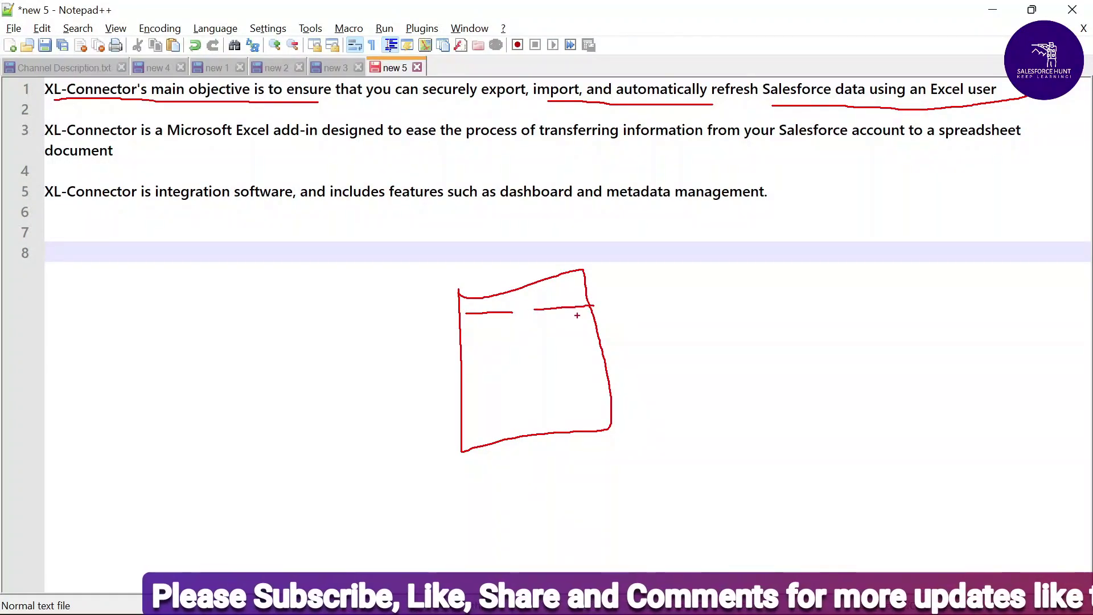
drag(480, 338, 509, 339)
mouse_move(490, 395)
mouse_down()
mouse_move(540, 390)
mouse_move(576, 336)
mouse_up()
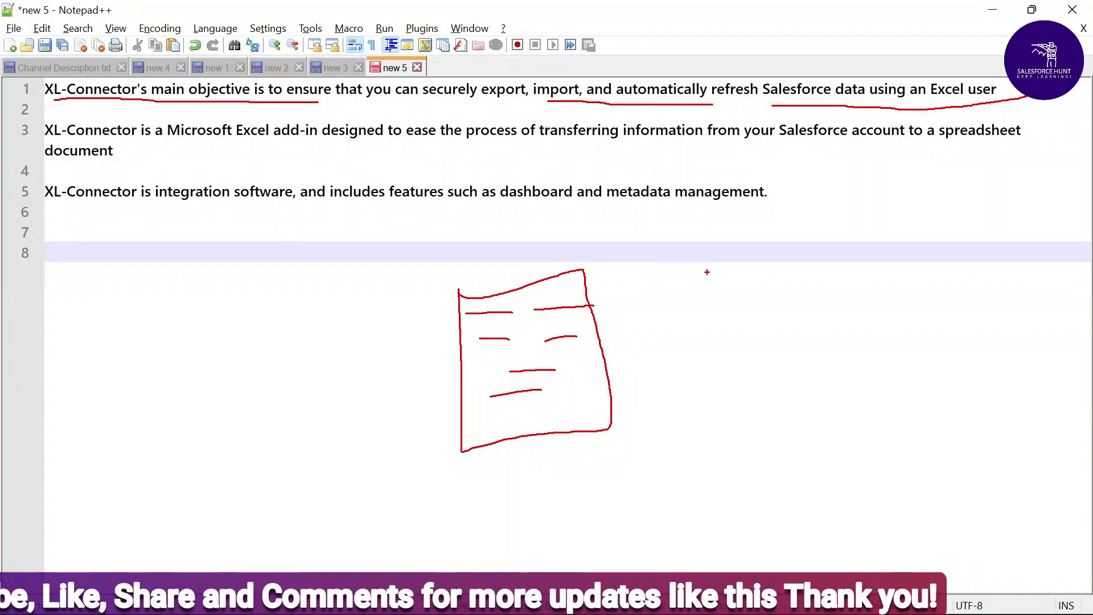
mouse_move(847, 262)
mouse_down()
mouse_move(752, 254)
mouse_move(722, 377)
mouse_move(850, 438)
mouse_move(904, 359)
mouse_move(916, 297)
mouse_move(848, 263)
mouse_up()
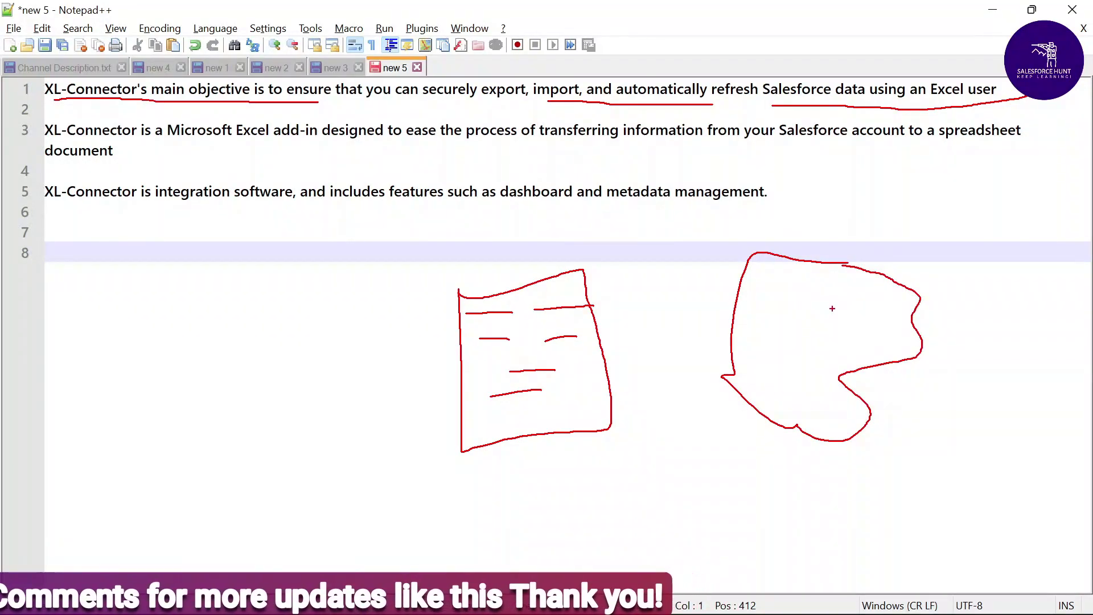
mouse_move(767, 308)
mouse_down()
mouse_move(815, 305)
mouse_move(791, 348)
mouse_move(755, 370)
mouse_up()
mouse_move(519, 450)
mouse_down()
mouse_move(528, 513)
mouse_move(558, 502)
mouse_move(555, 454)
mouse_up()
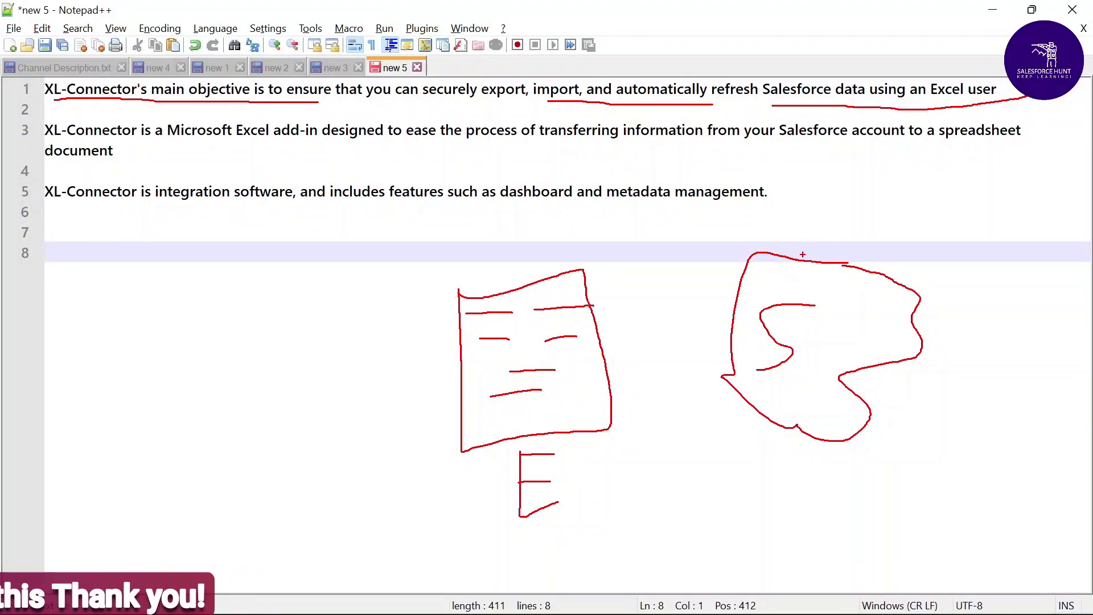
mouse_move(802, 254)
mouse_down()
mouse_move(758, 215)
mouse_move(601, 225)
mouse_move(564, 267)
mouse_move(575, 262)
mouse_up()
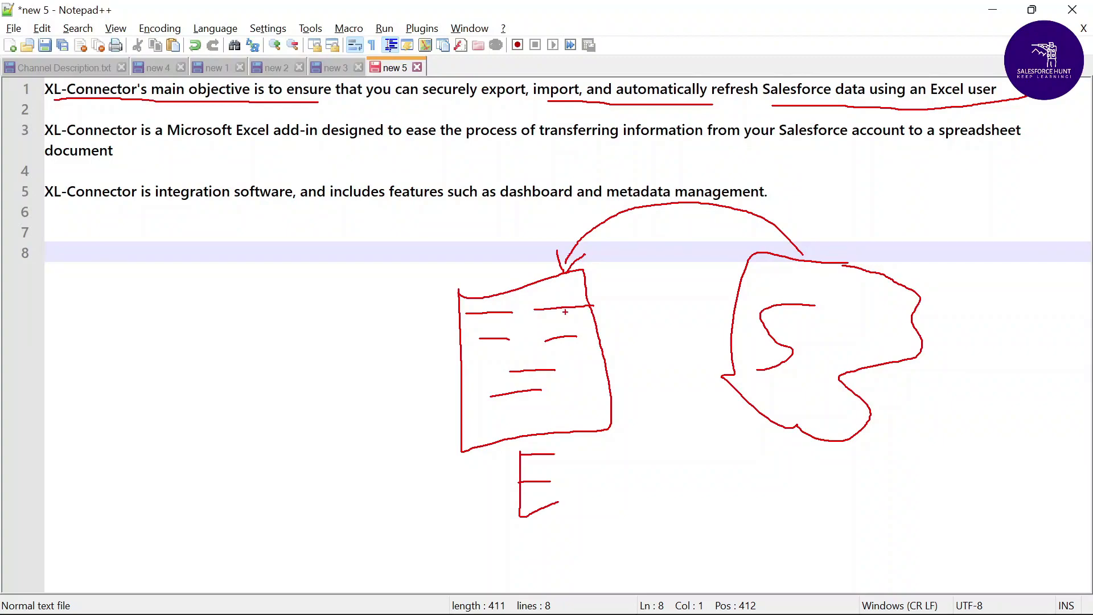
mouse_move(486, 330)
mouse_down()
mouse_move(542, 326)
mouse_move(543, 339)
mouse_up()
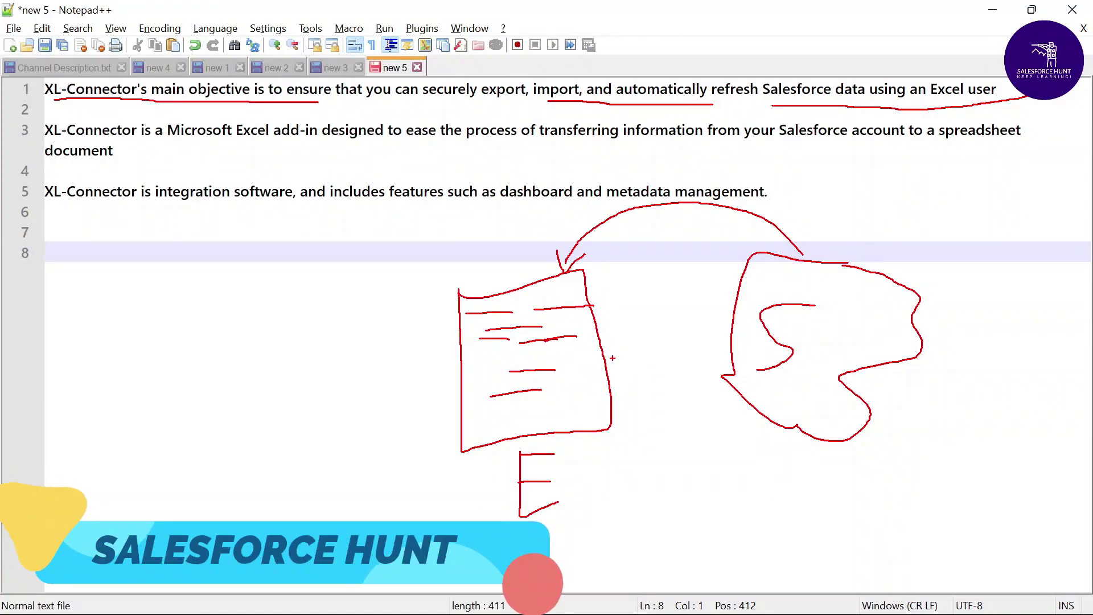
mouse_move(571, 432)
mouse_down()
mouse_move(588, 477)
mouse_move(766, 427)
mouse_move(744, 443)
mouse_move(758, 437)
mouse_move(785, 457)
mouse_up()
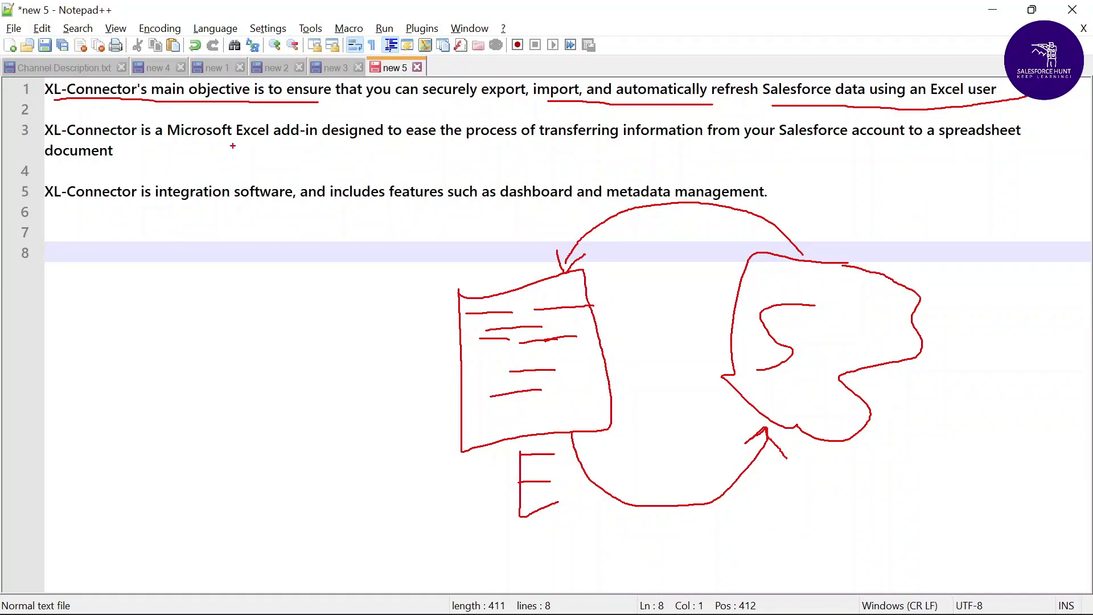
drag(281, 139, 1028, 139)
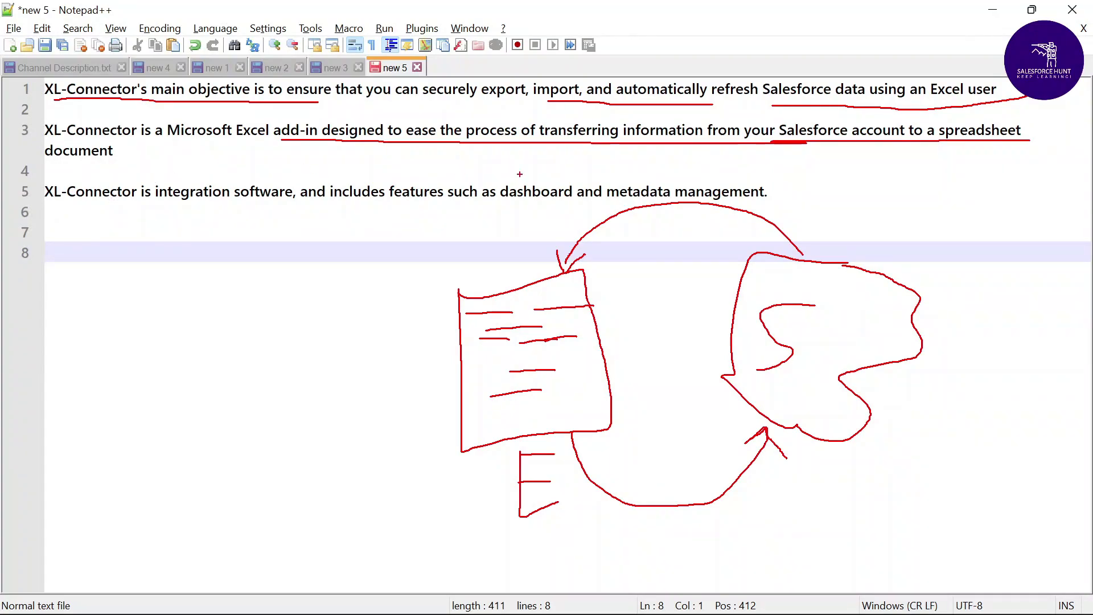
drag(785, 182, 822, 174)
key(Escape)
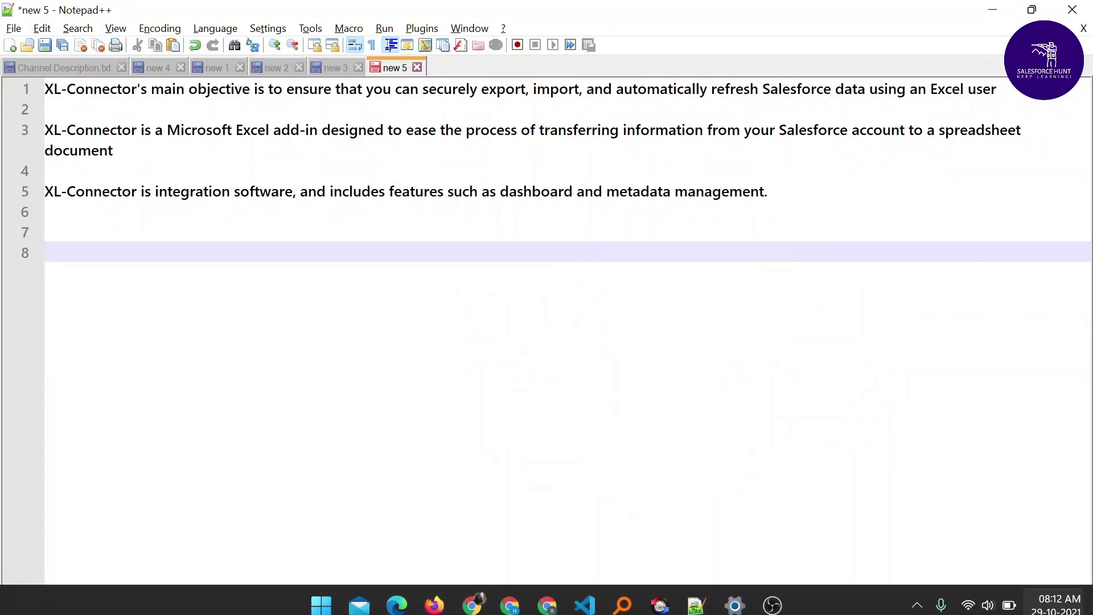
Step: Switch to Chrome and review the xappex.com page on installing XL-Connector, including its 30-day trial note, and the open Salesforce Accounts list
key(alt+Tab)
click(273, 12)
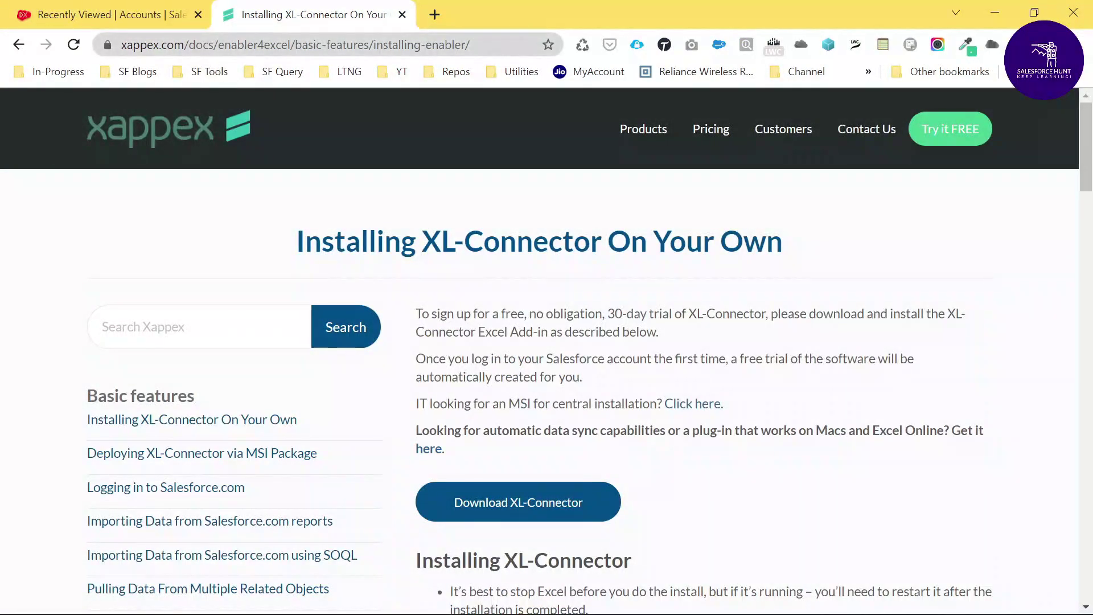
click(174, 48)
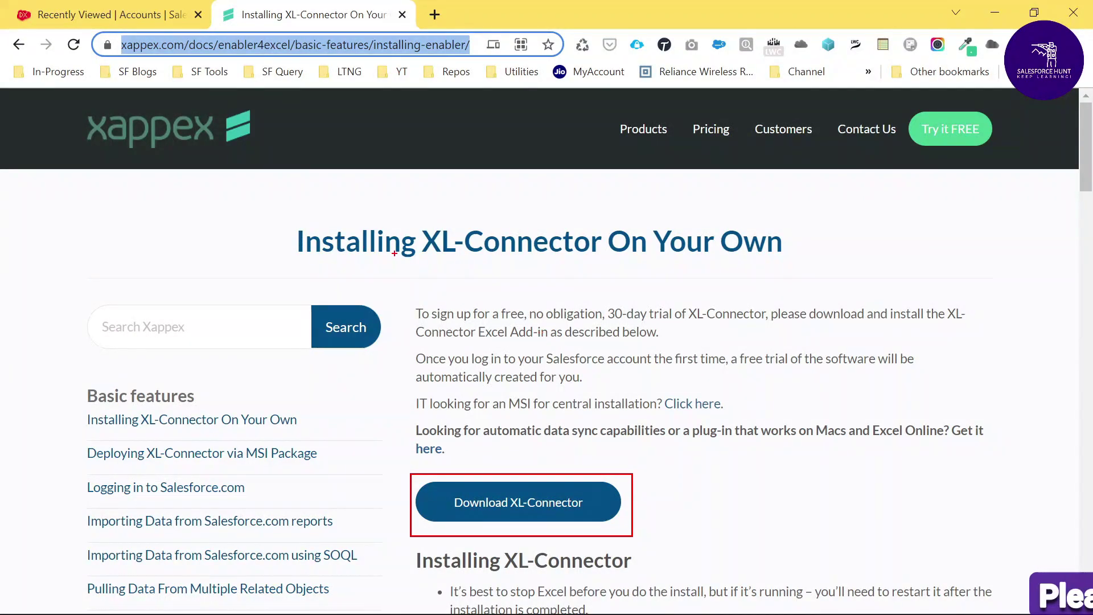
key(Escape)
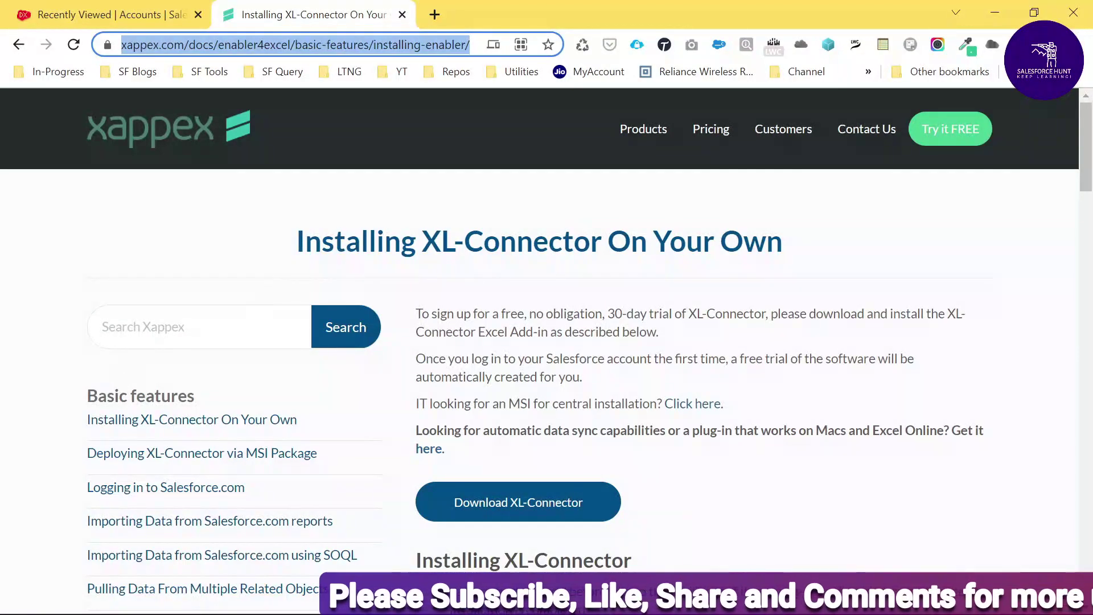
scroll(327, 415, down, 5)
scroll(711, 378, up, 5)
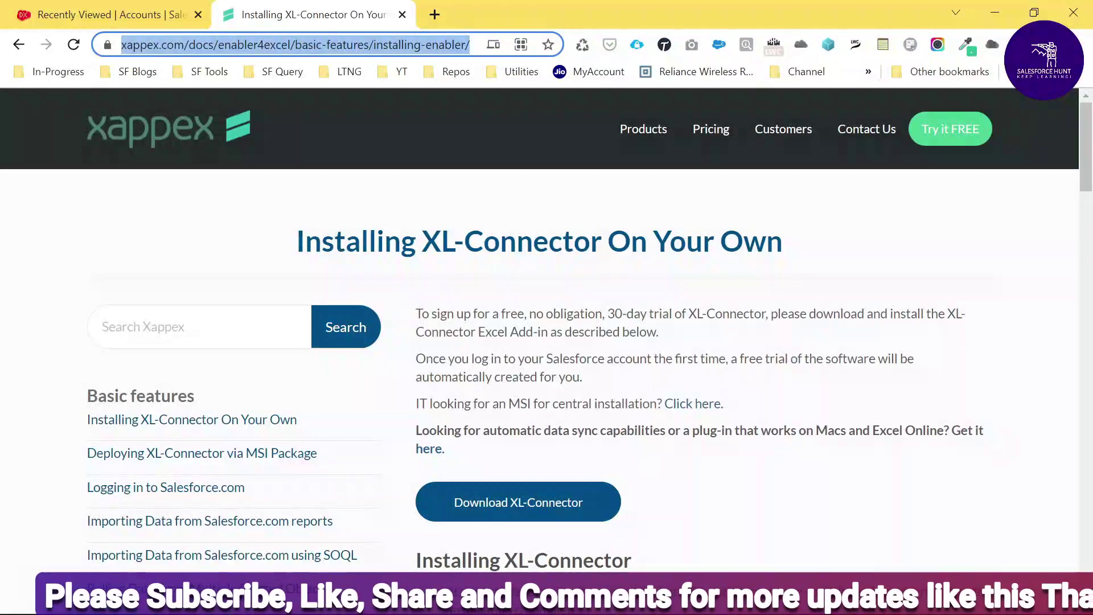
drag(608, 313, 705, 323)
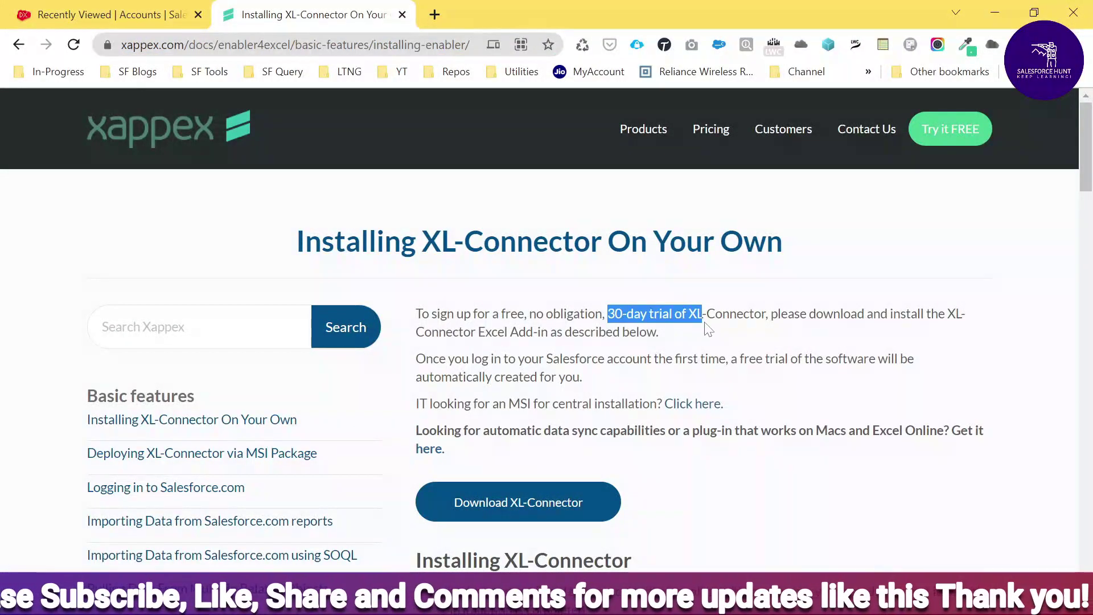
click(707, 378)
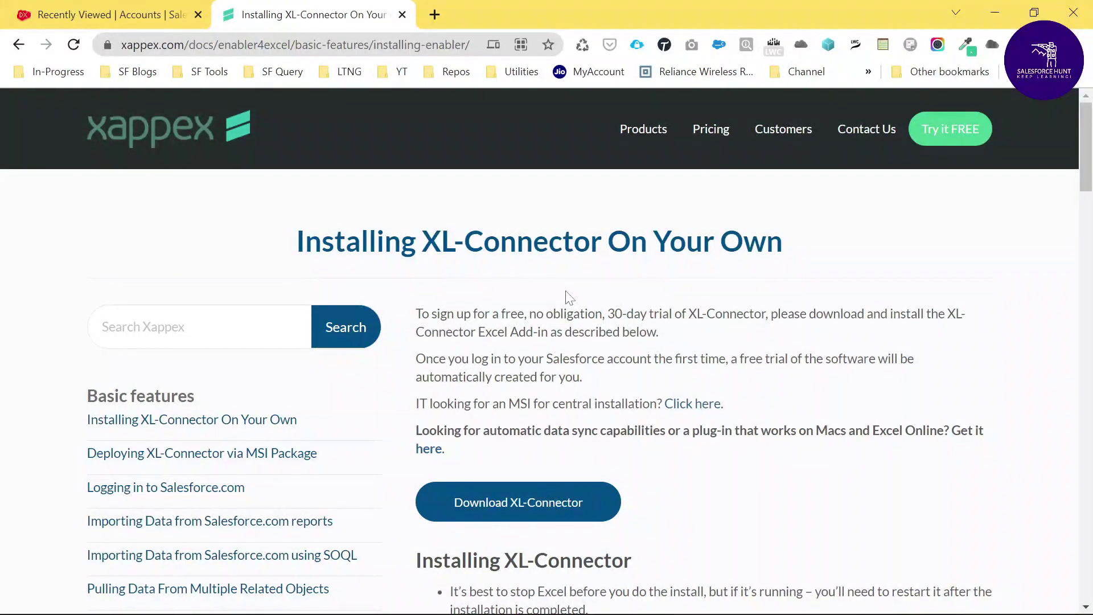
click(78, 13)
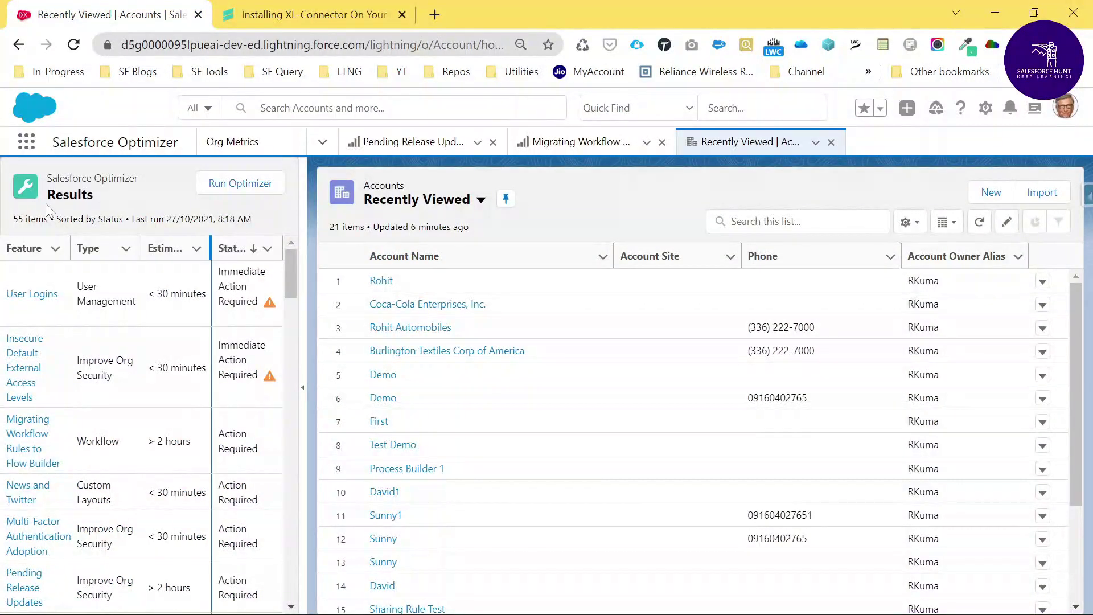
click(345, 11)
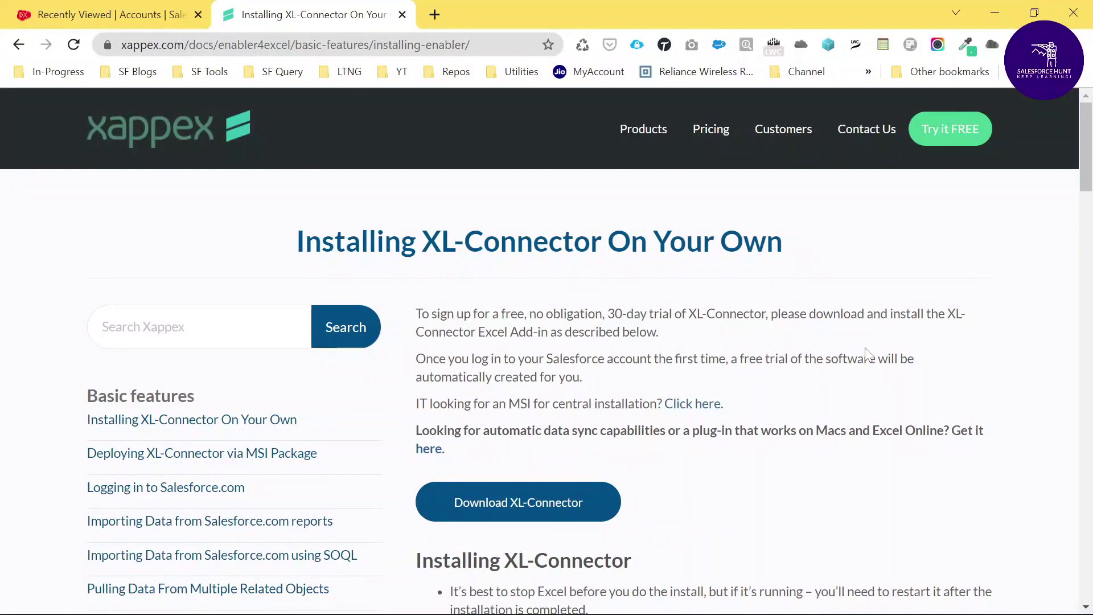
Step: Launch Excel and create a blank workbook
key(slash)
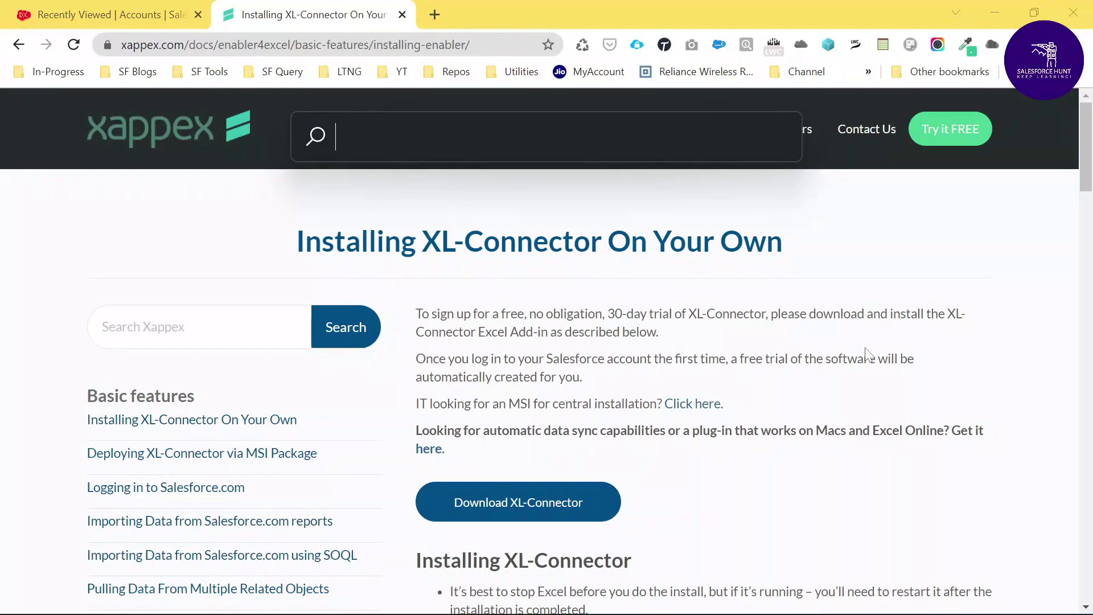
text(exce)
key(Return)
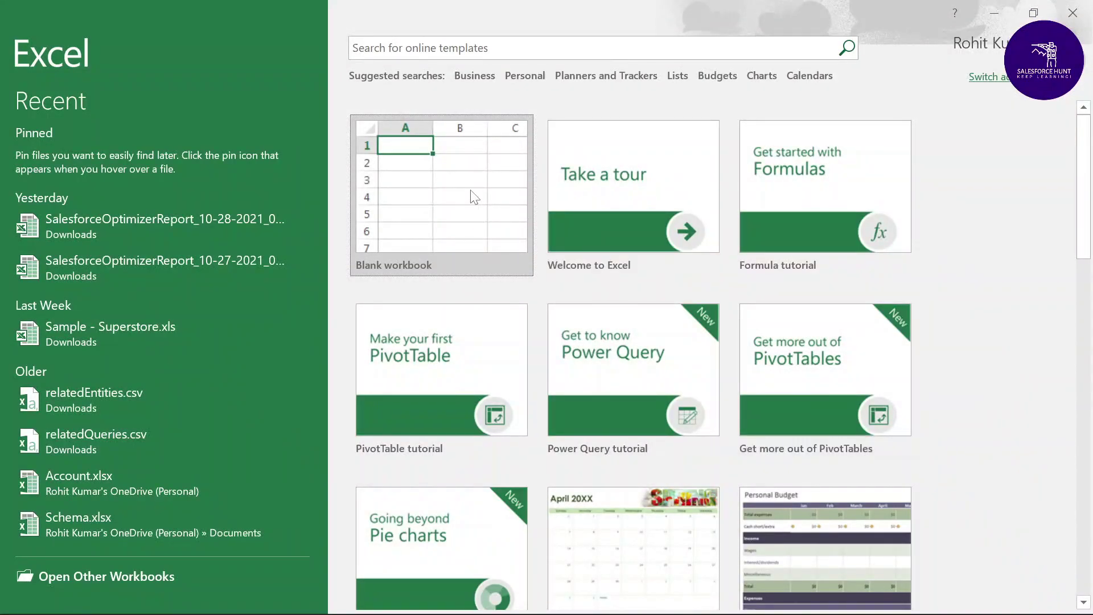
click(472, 196)
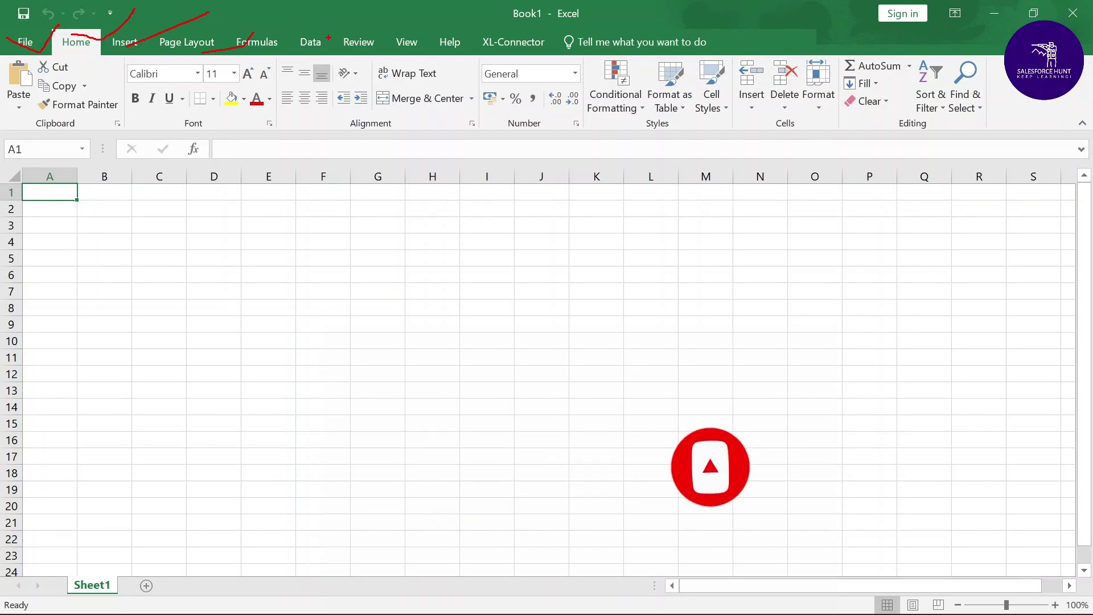
Step: Display the XL-Connector add-in's commands for the blank workbook
mouse_move(411, 42)
mouse_down()
mouse_move(425, 31)
mouse_move(482, 63)
mouse_move(547, 60)
mouse_move(536, 26)
mouse_move(474, 23)
mouse_move(459, 78)
mouse_move(550, 69)
mouse_move(519, 20)
mouse_up()
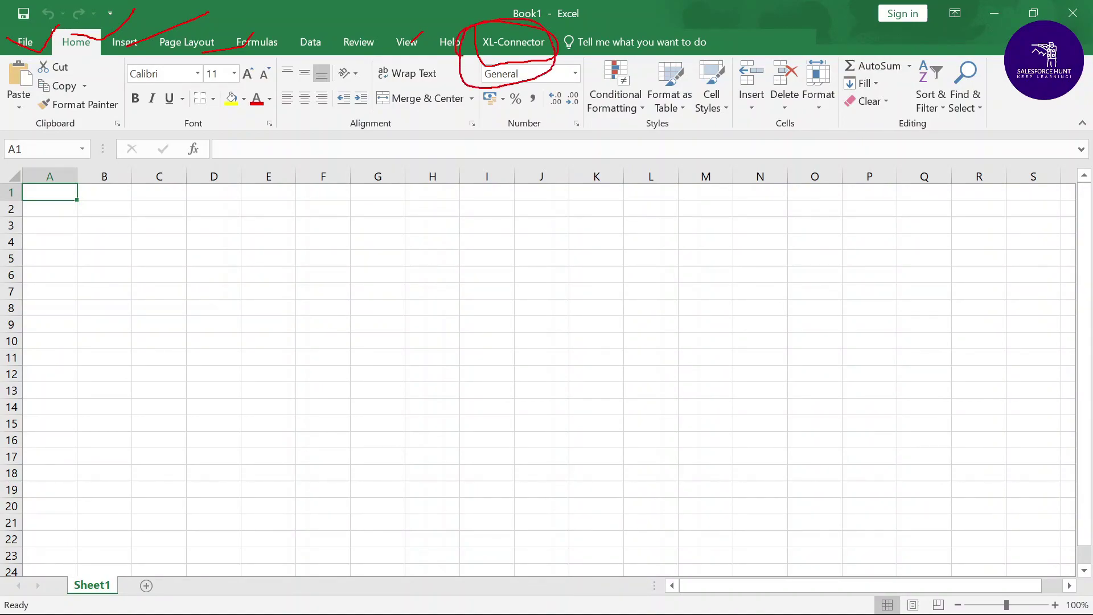
key(Escape)
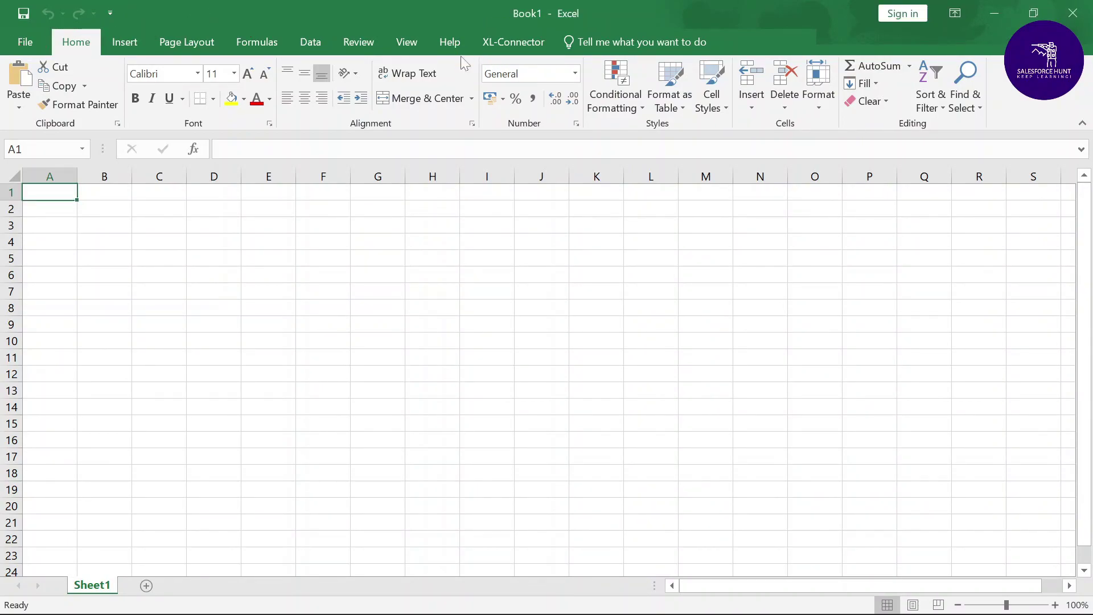
click(510, 43)
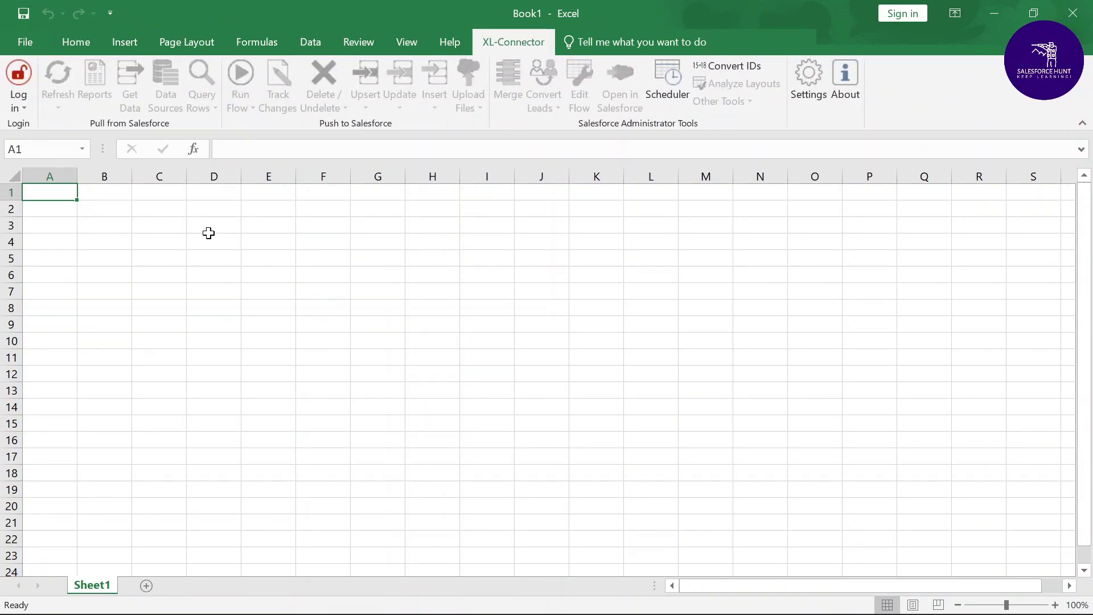
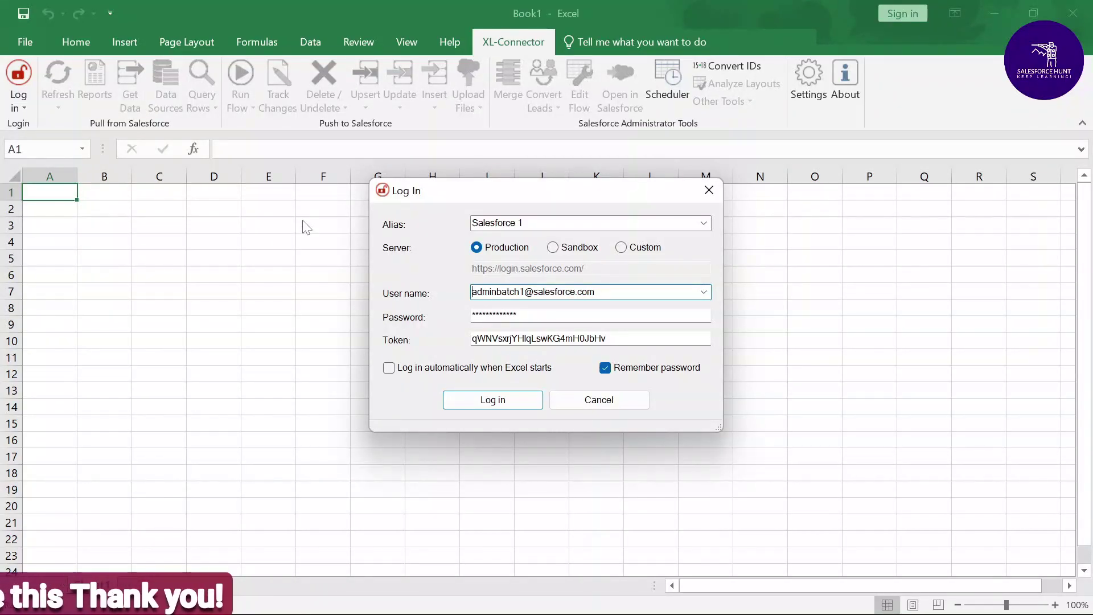
Step: Switch to Salesforce in Chrome and open the Reset My Security Token page in the account's personal settings
key(alt+Tab)
click(122, 9)
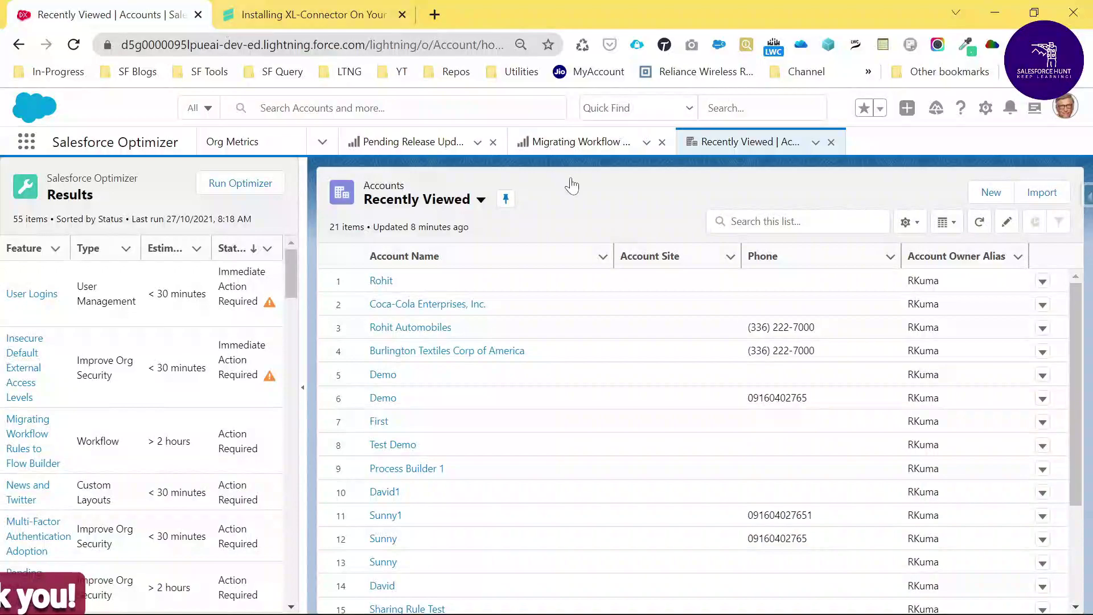
click(1065, 113)
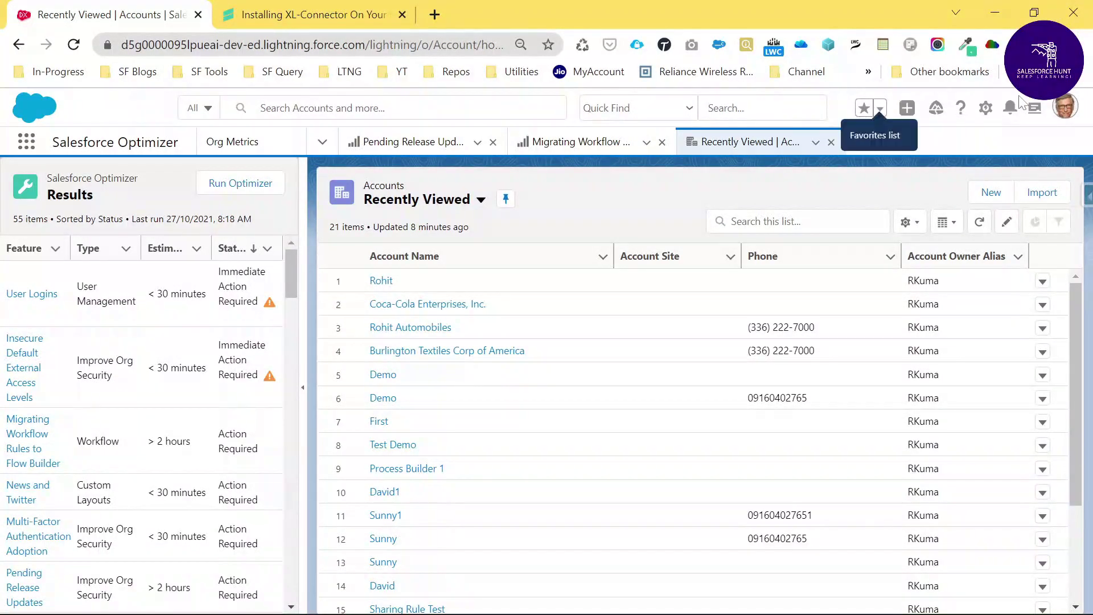
click(1065, 108)
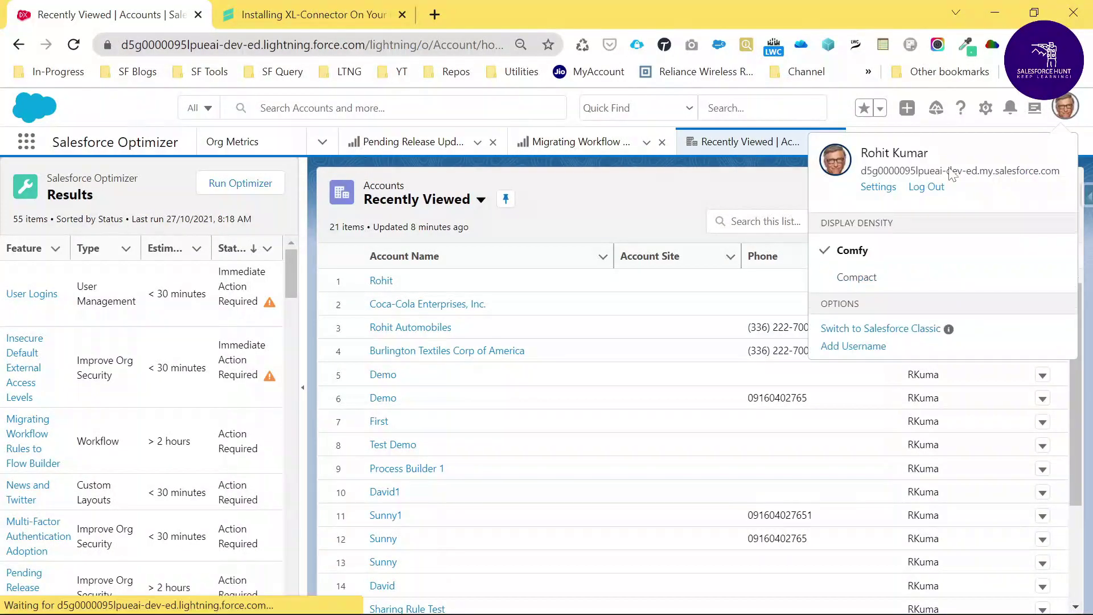
click(877, 189)
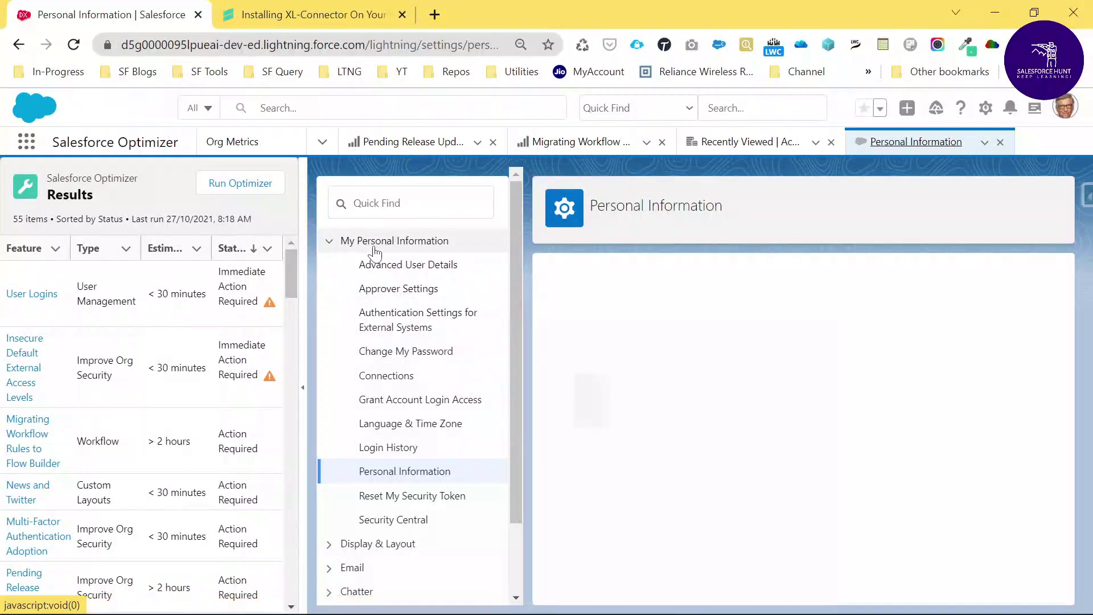
click(394, 473)
click(391, 499)
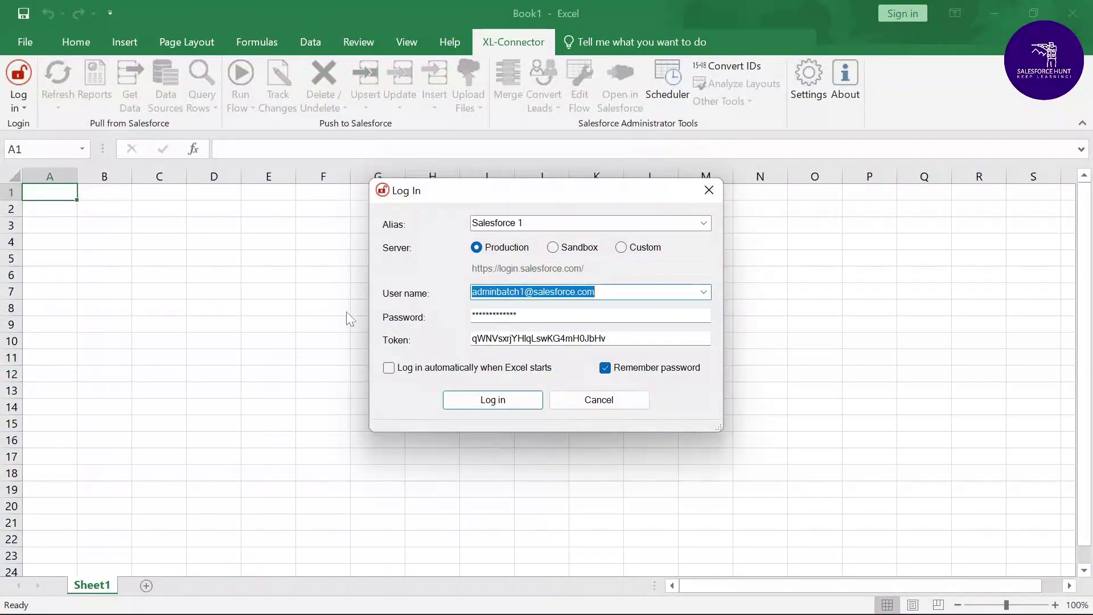
Step: Log in to Salesforce with the saved Salesforce 1 login and start a data query on the Account object
click(487, 400)
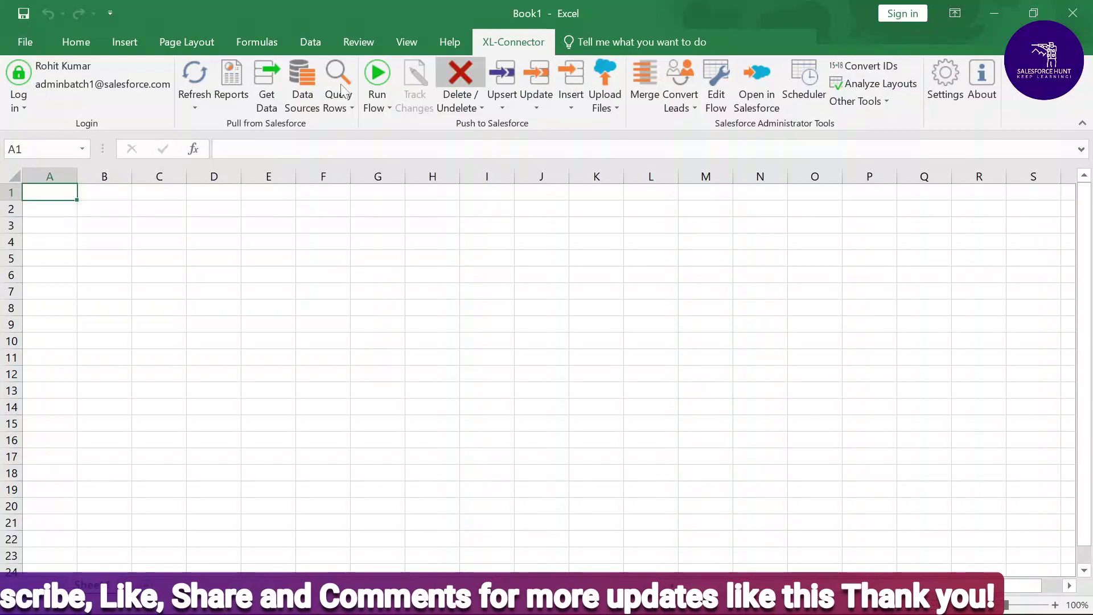
click(262, 98)
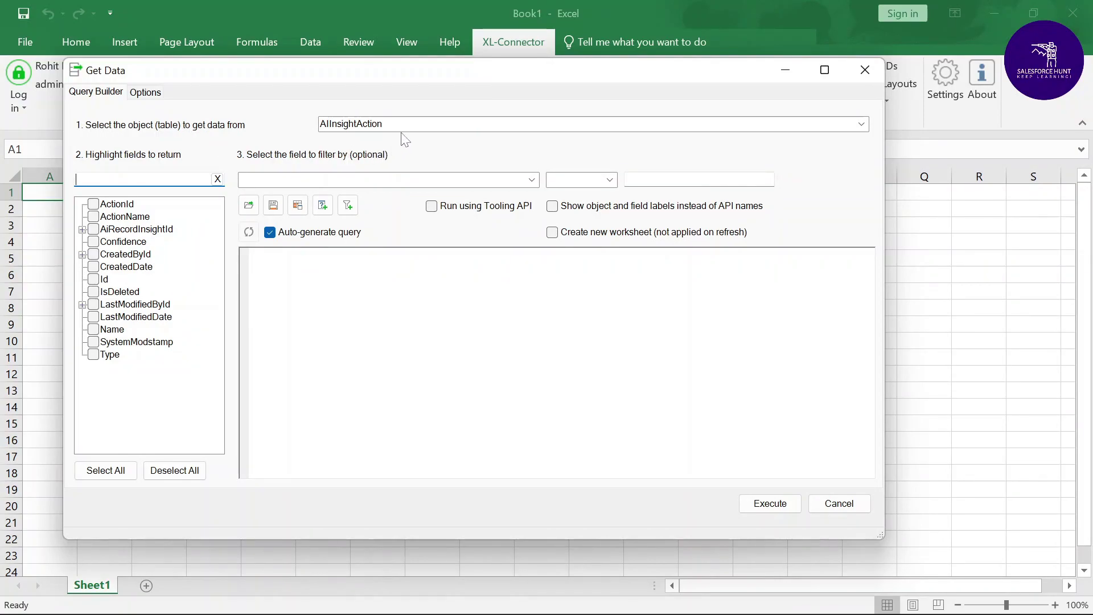
click(862, 124)
text(acc)
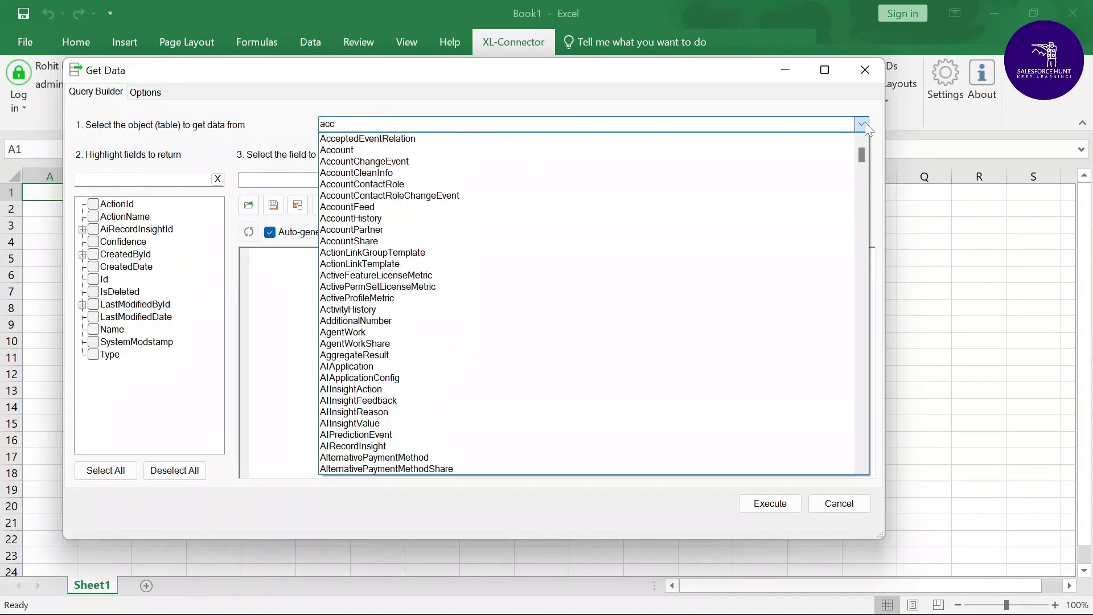
key(Down)
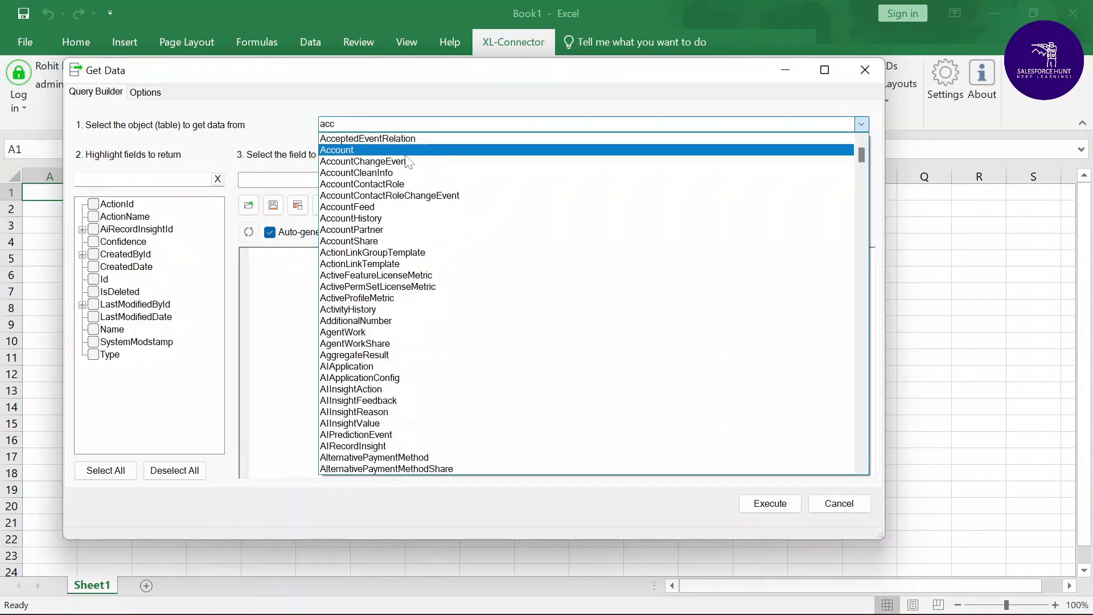
key(Return)
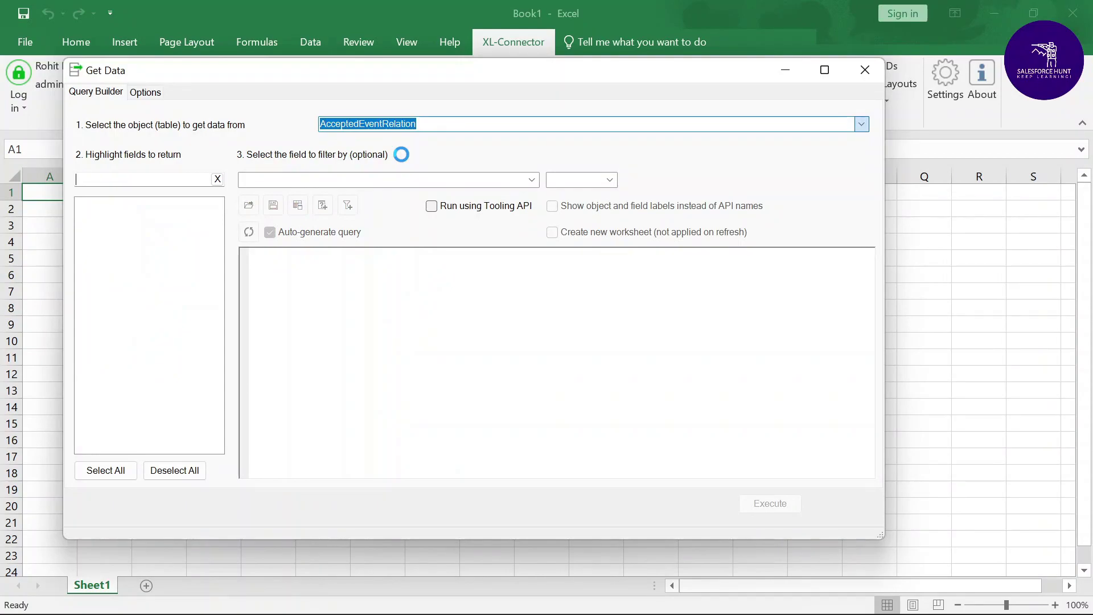
key(Down)
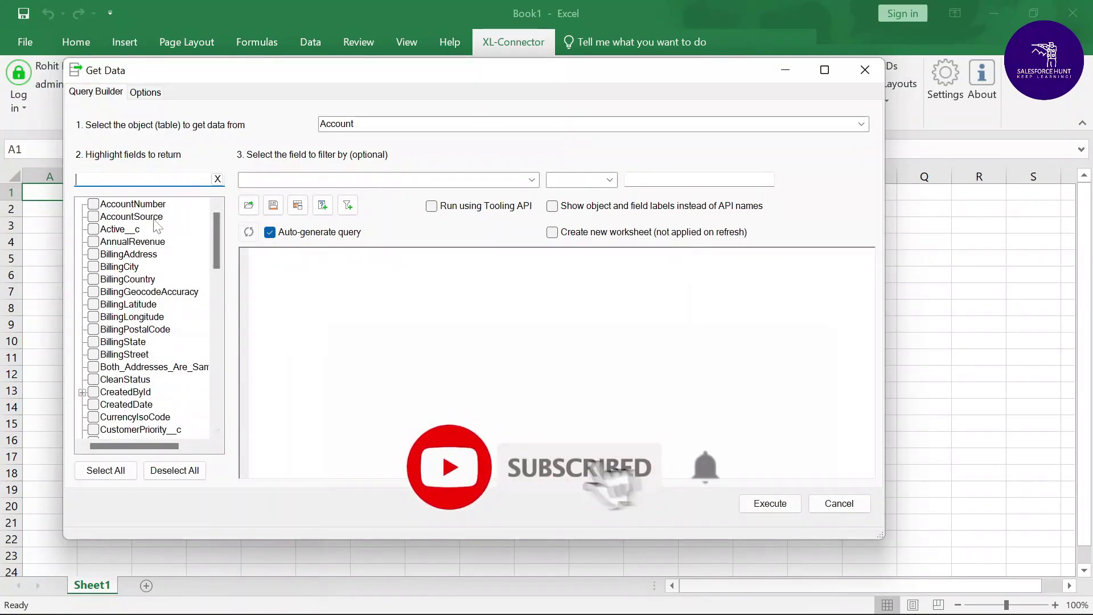
Step: Select the AccountNumber, Id, Industry, Name, Rating and Phone fields for the Account query
click(93, 205)
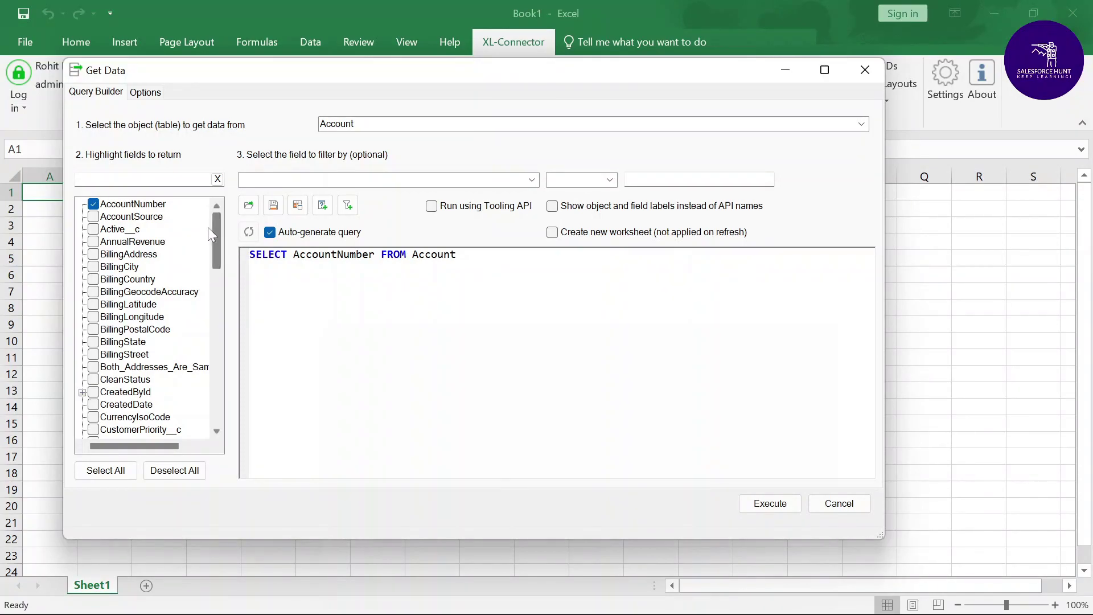
drag(216, 223, 216, 244)
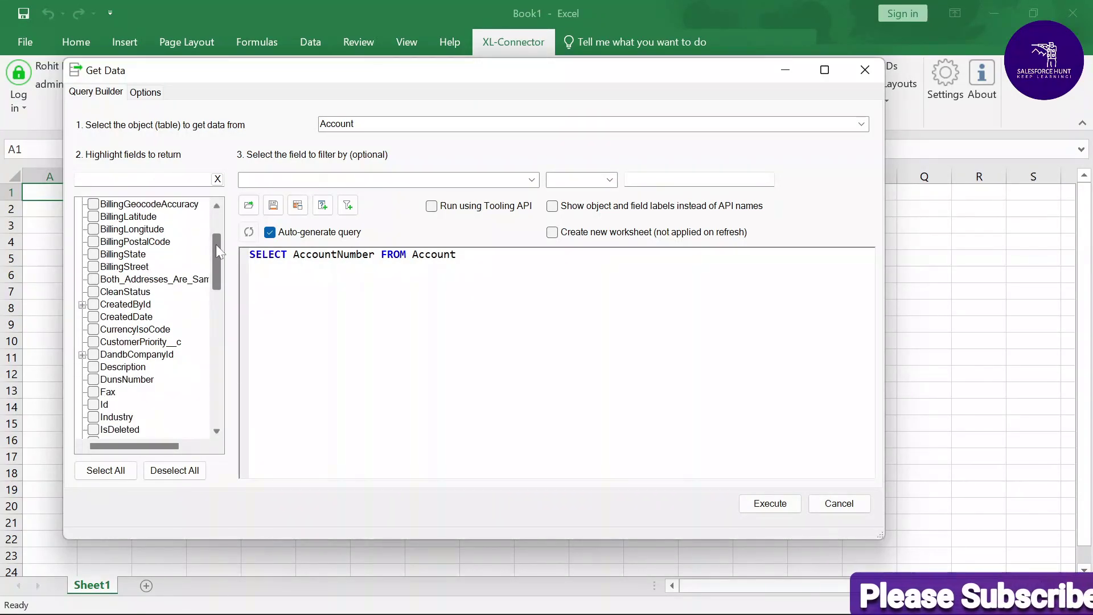
drag(216, 244, 216, 257)
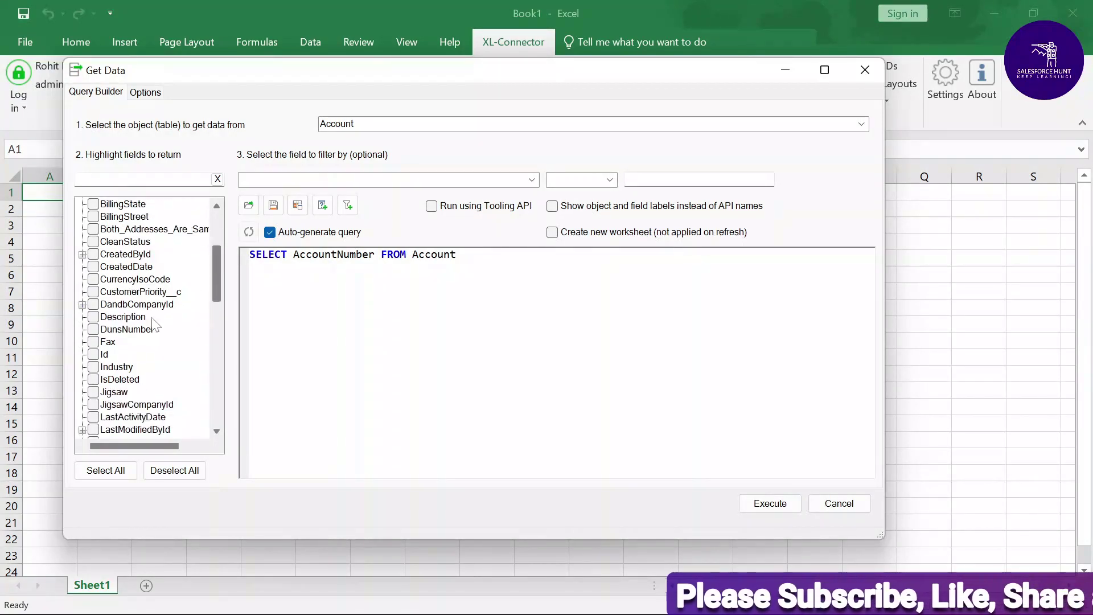
click(94, 355)
click(93, 368)
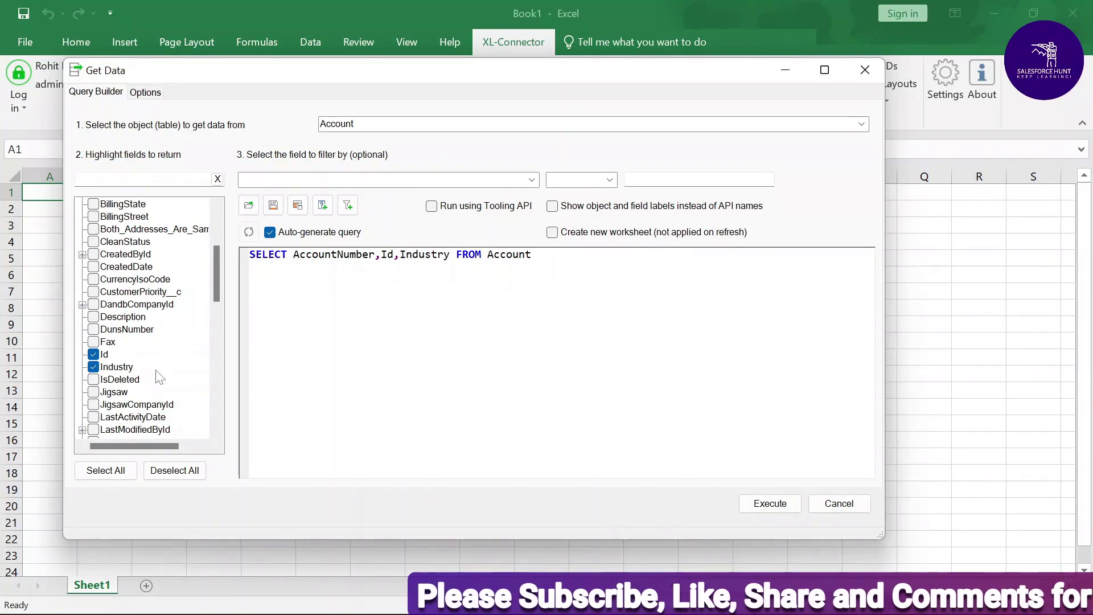
drag(217, 272, 214, 319)
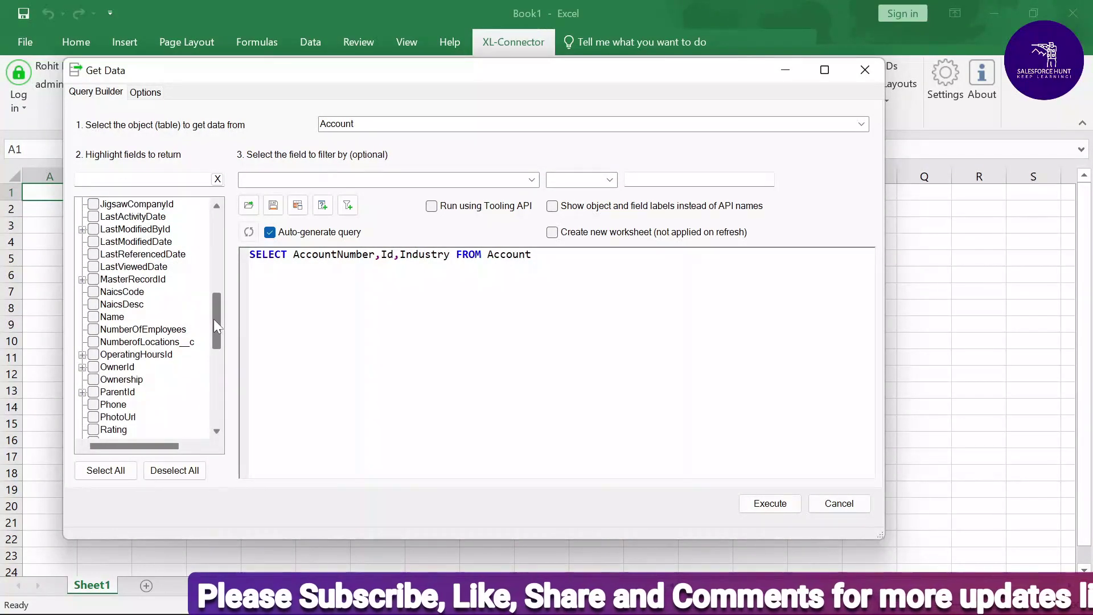
click(93, 316)
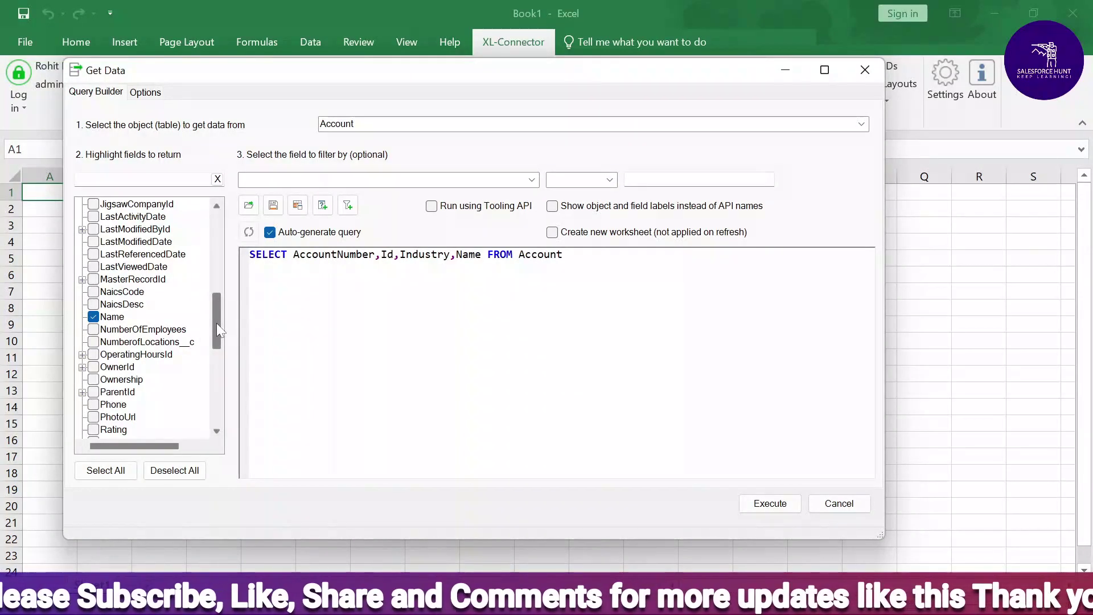
drag(216, 322, 216, 334)
click(94, 379)
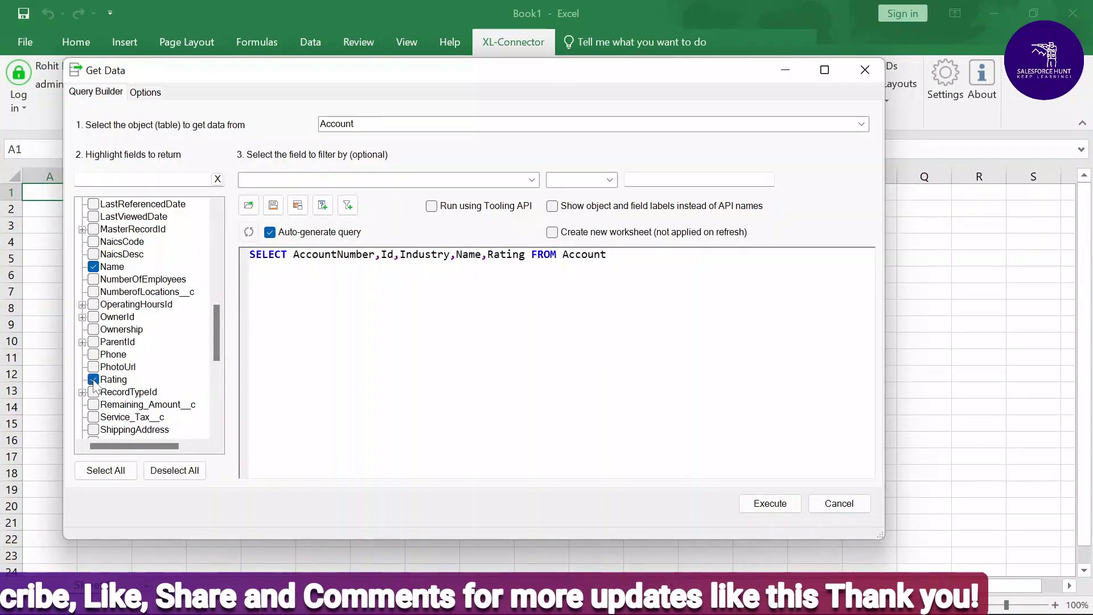
click(93, 354)
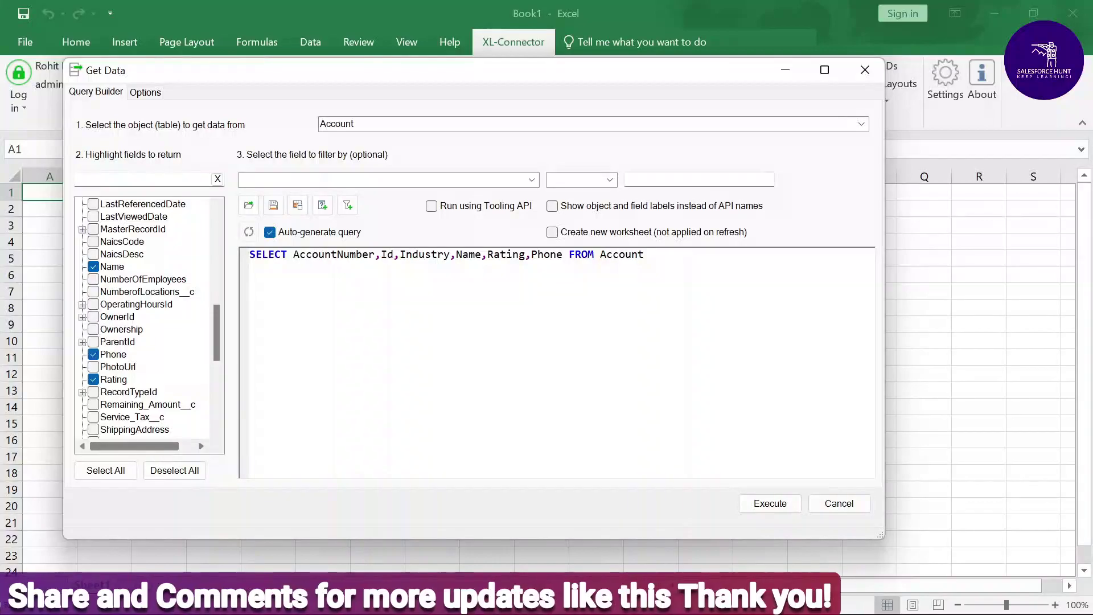
click(650, 254)
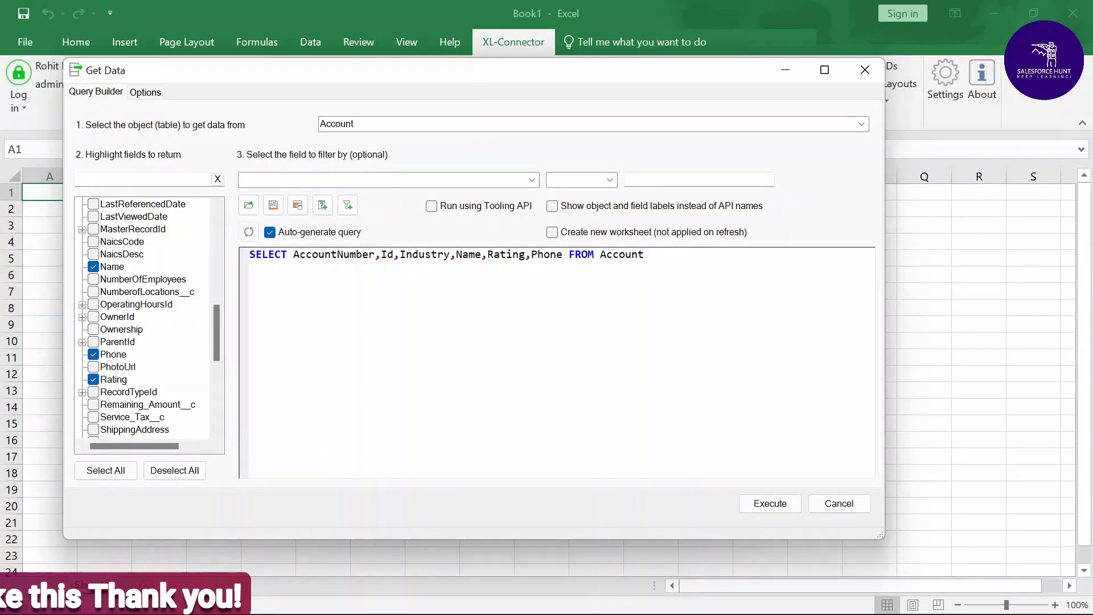
Step: Filter the Account query to records where Active__c equals Yes
click(531, 180)
click(367, 218)
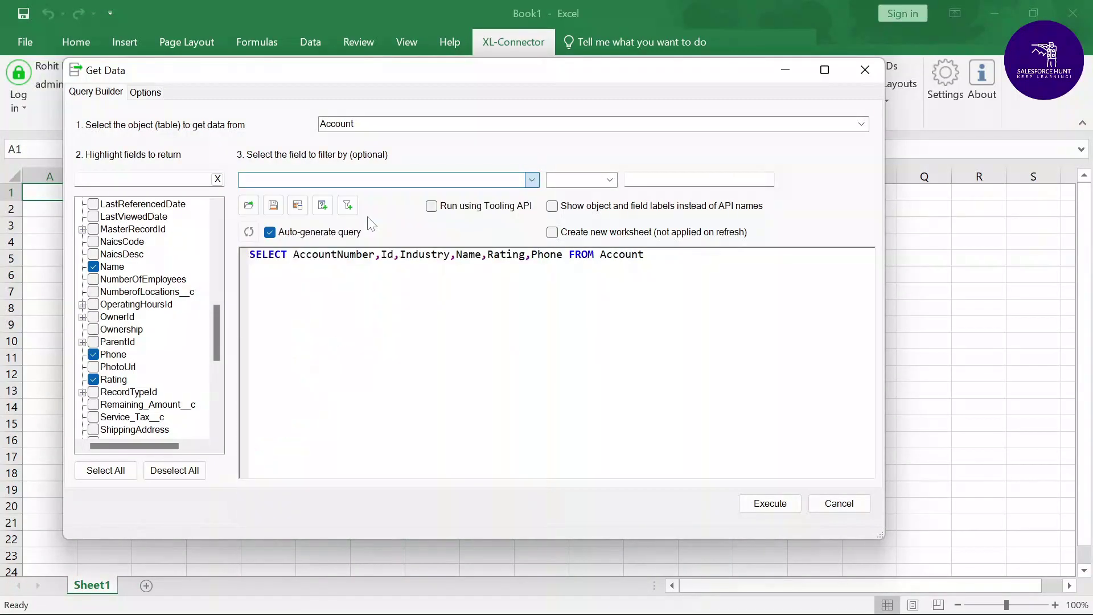
click(609, 179)
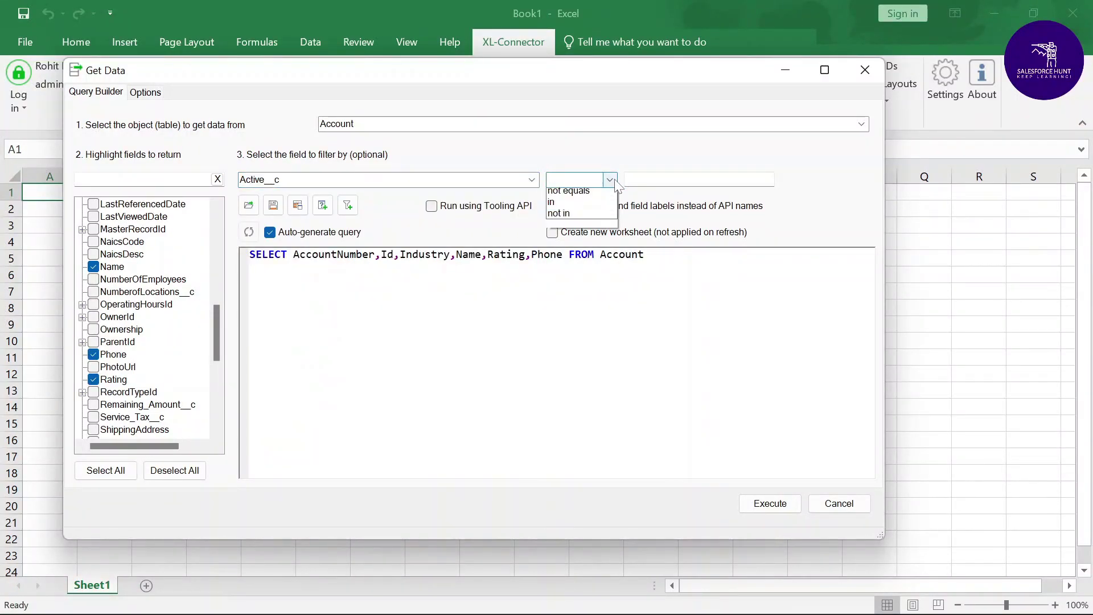
click(567, 206)
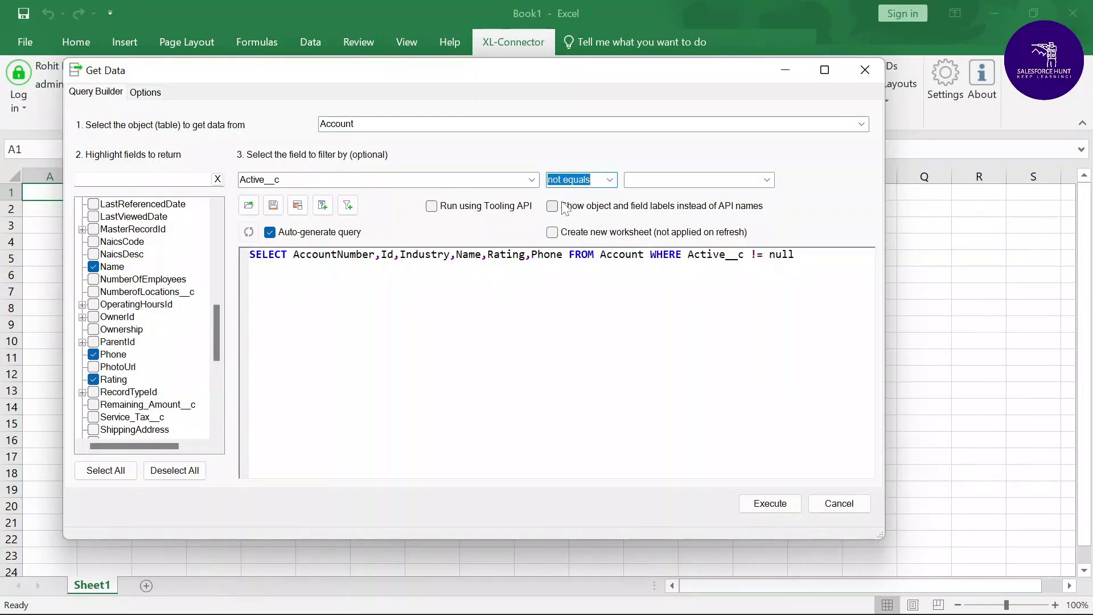
click(609, 179)
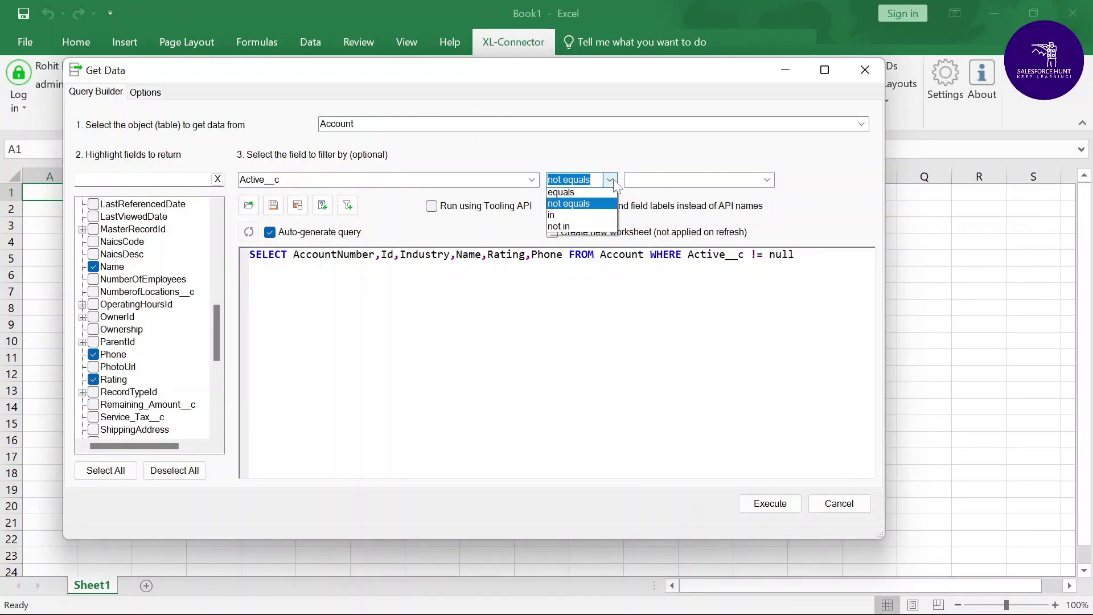
click(563, 194)
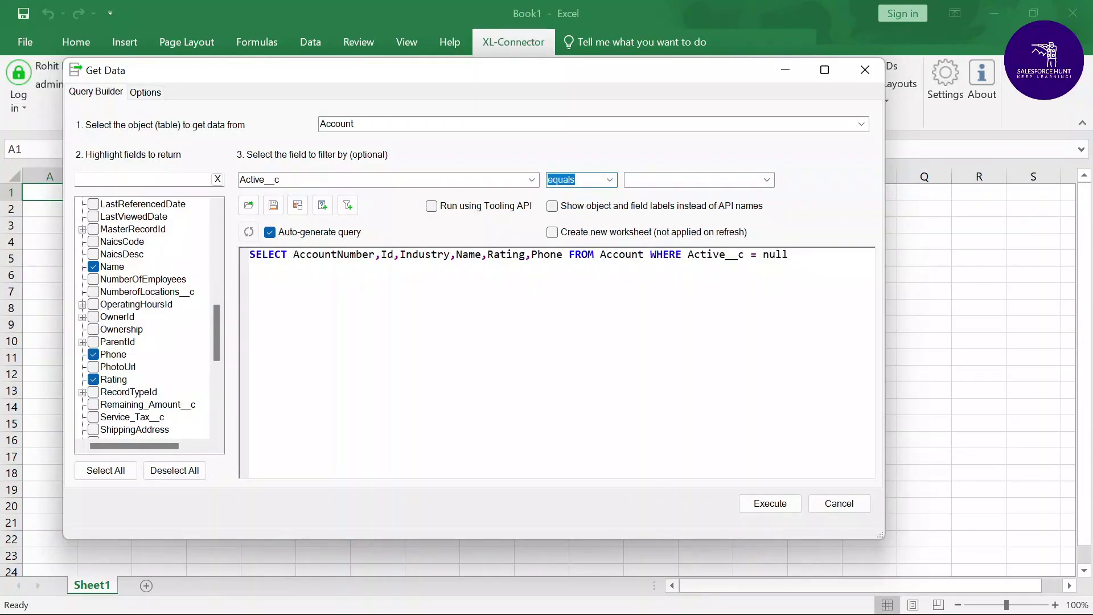
click(711, 181)
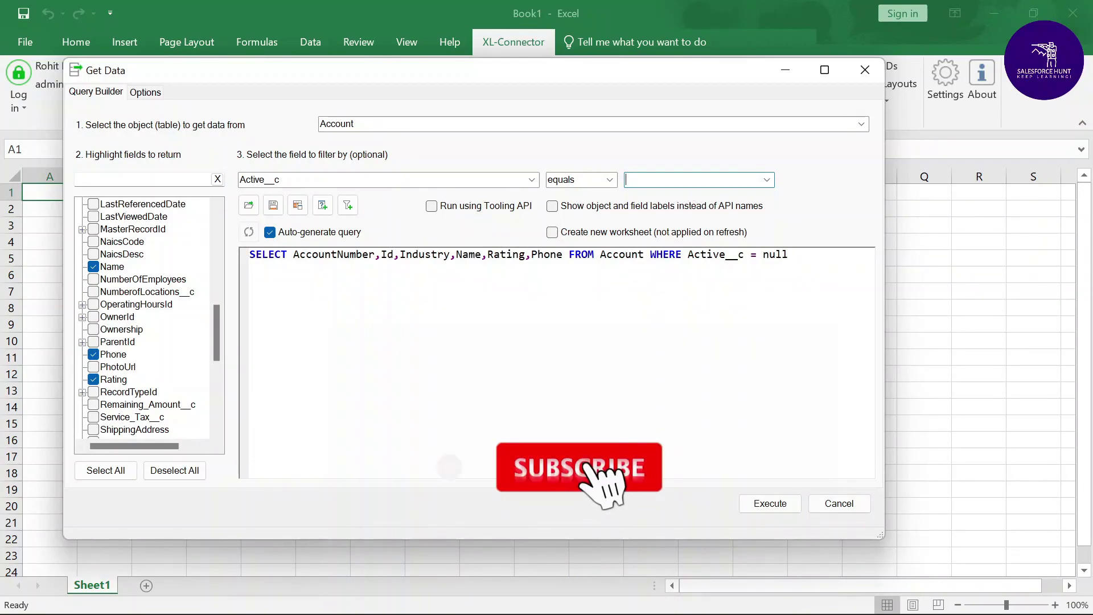
click(766, 180)
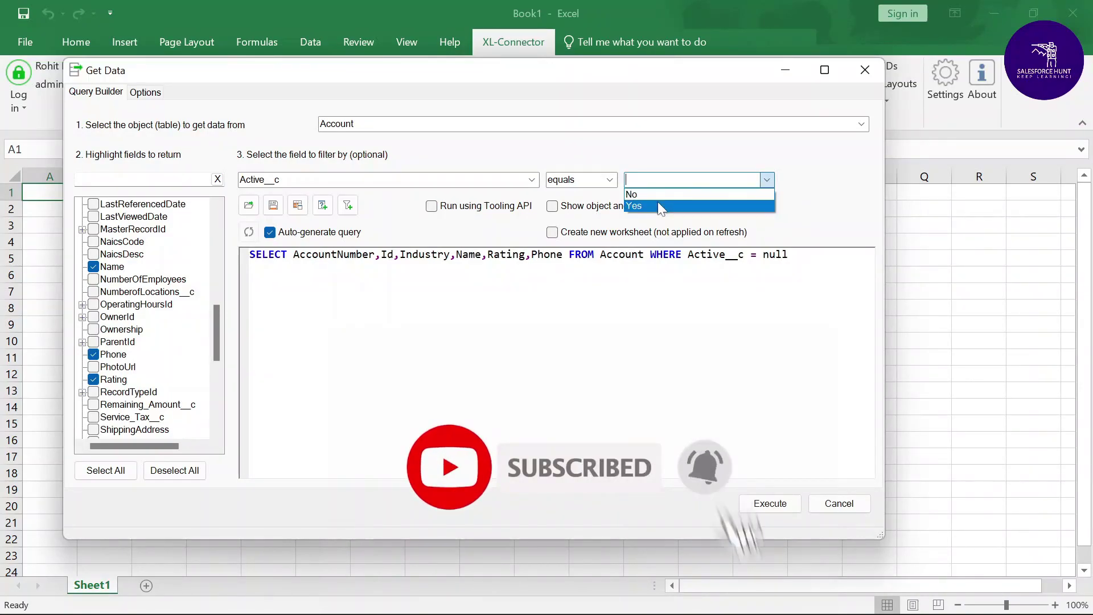
click(660, 206)
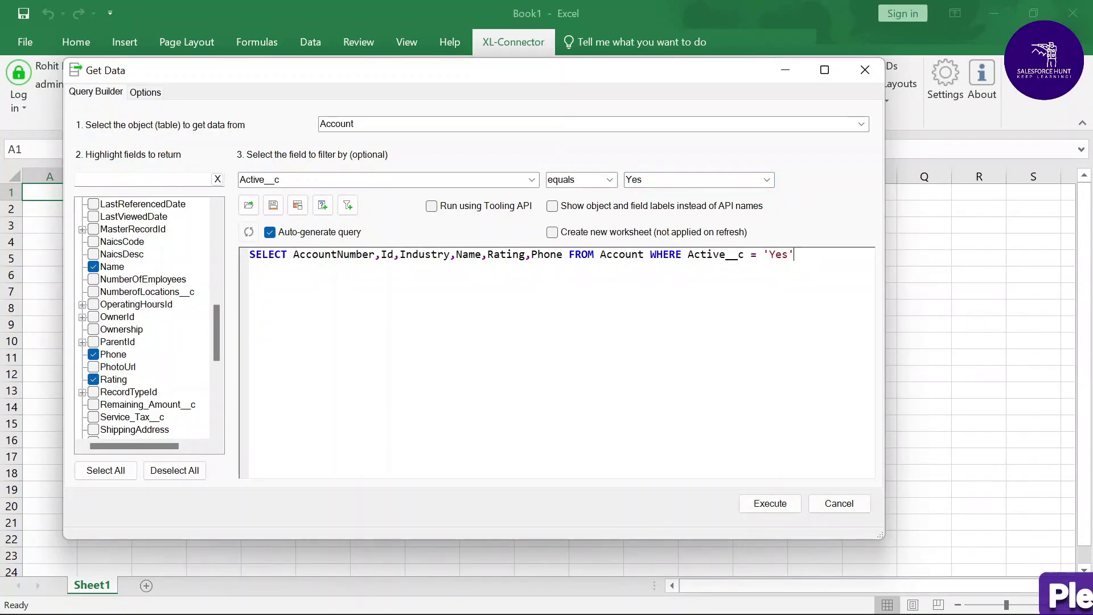
Step: Delete the WHERE condition on Active__c from the query text
key(BackSpace)
key(BackSpace)
key(BackSpace)
key(BackSpace)
key(BackSpace)
key(BackSpace)
key(BackSpace)
key(BackSpace)
key(BackSpace)
key(BackSpace)
key(BackSpace)
key(BackSpace)
key(BackSpace)
key(BackSpace)
key(BackSpace)
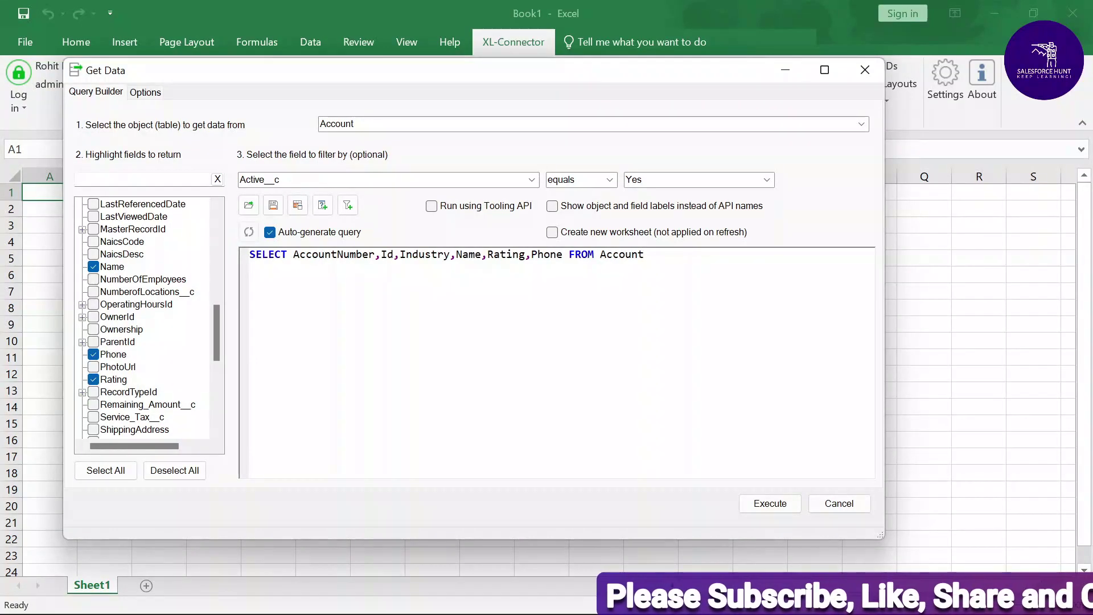
Step: Set the query's last refresh date cell address to B1 and return to the query builder
click(144, 93)
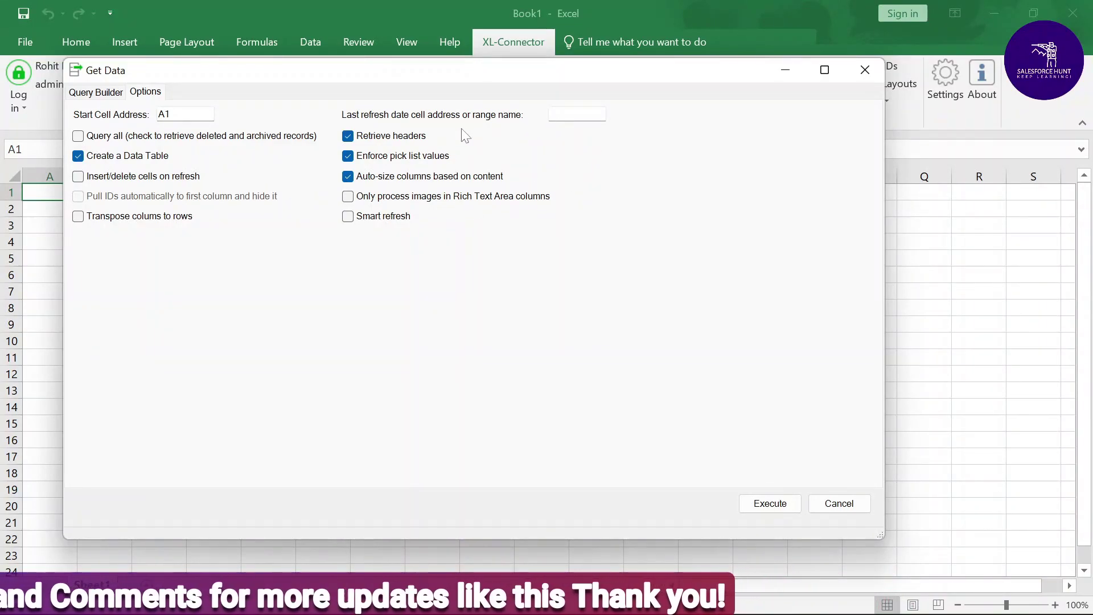
click(550, 114)
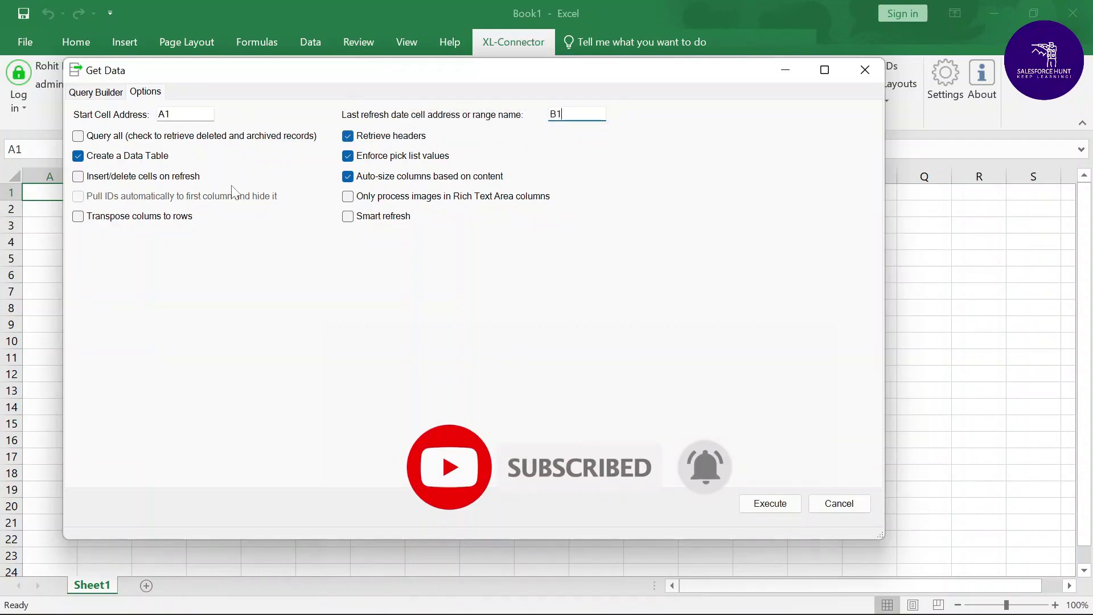
click(94, 93)
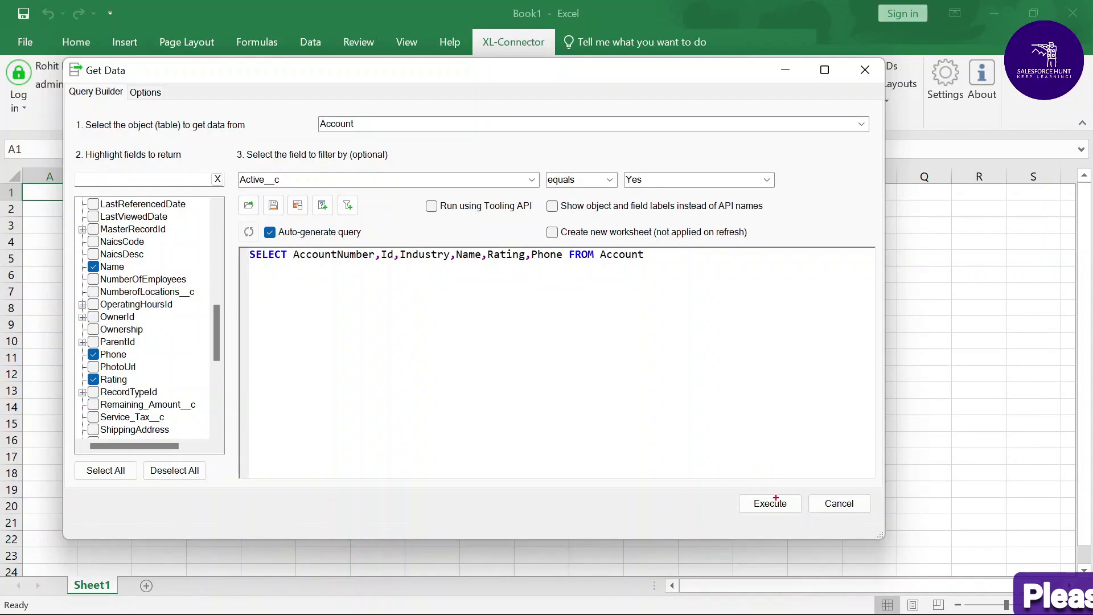
Step: Execute the Account query to pull the selected fields into the worksheet
mouse_move(779, 493)
mouse_down()
mouse_move(700, 473)
mouse_move(712, 528)
mouse_move(805, 495)
mouse_move(740, 484)
mouse_up()
key(Escape)
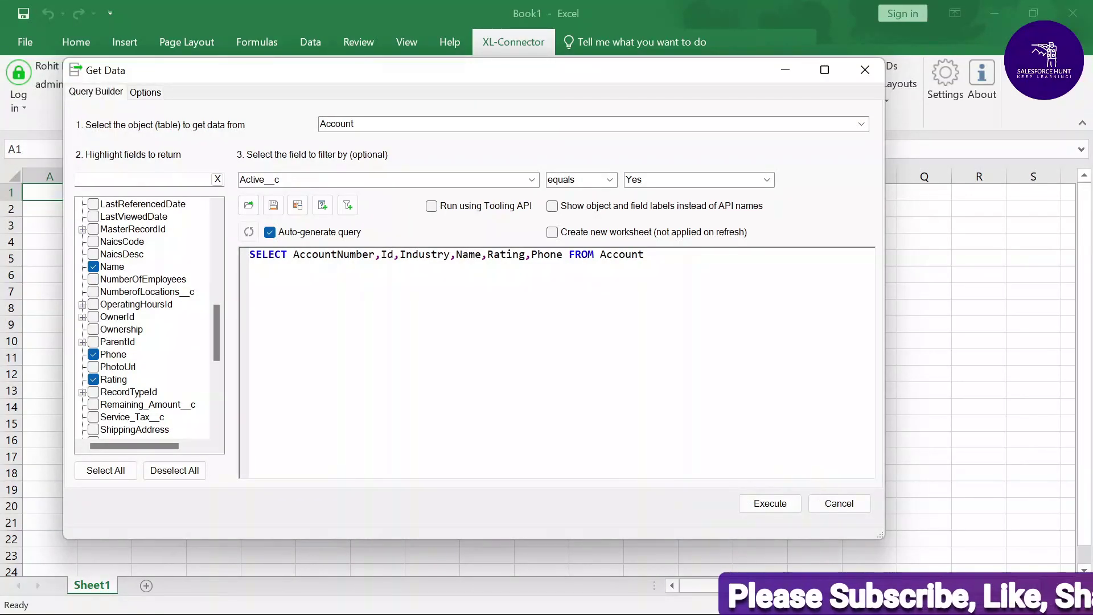
click(770, 503)
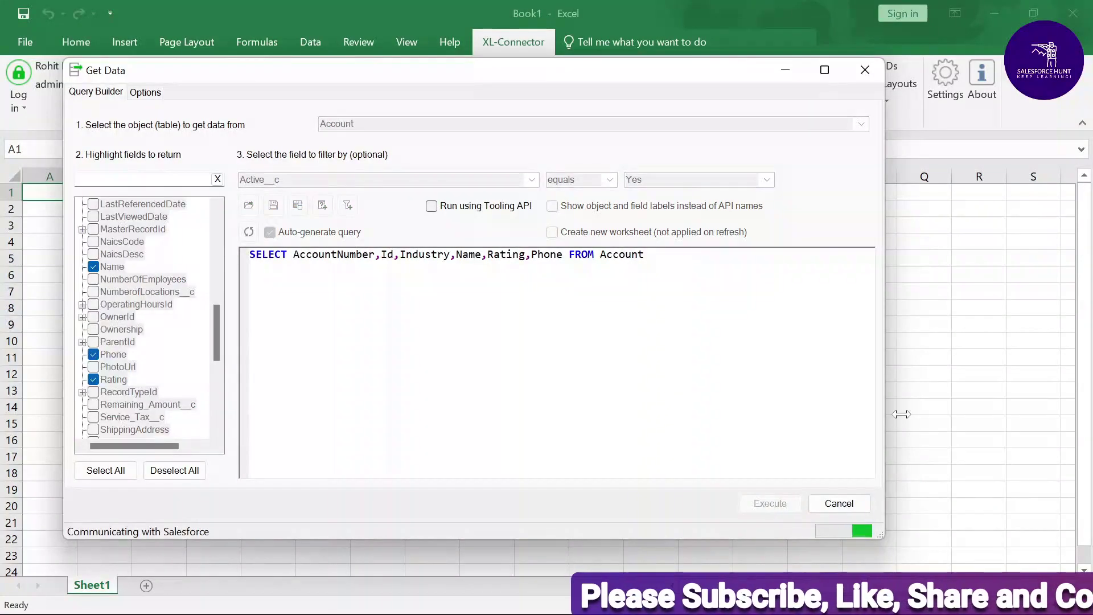